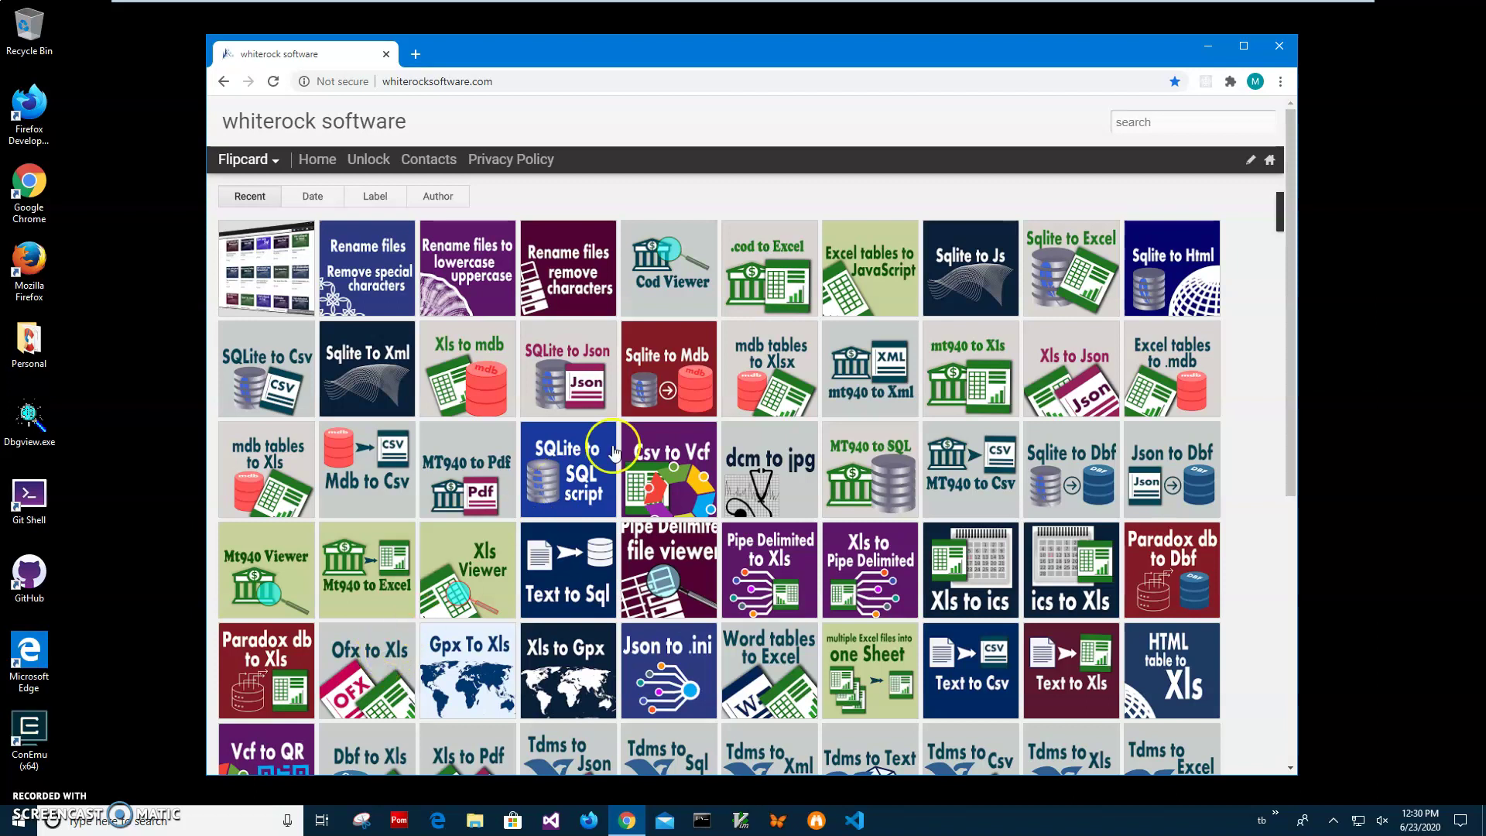
# Search the site for 'rename', open the batch rename post, and download RenameFilesSpecialCharactersSetup.zip
pyautogui.click(902, 440)
pyautogui.moveTo(699, 48); pyautogui.dragTo(654, 59)
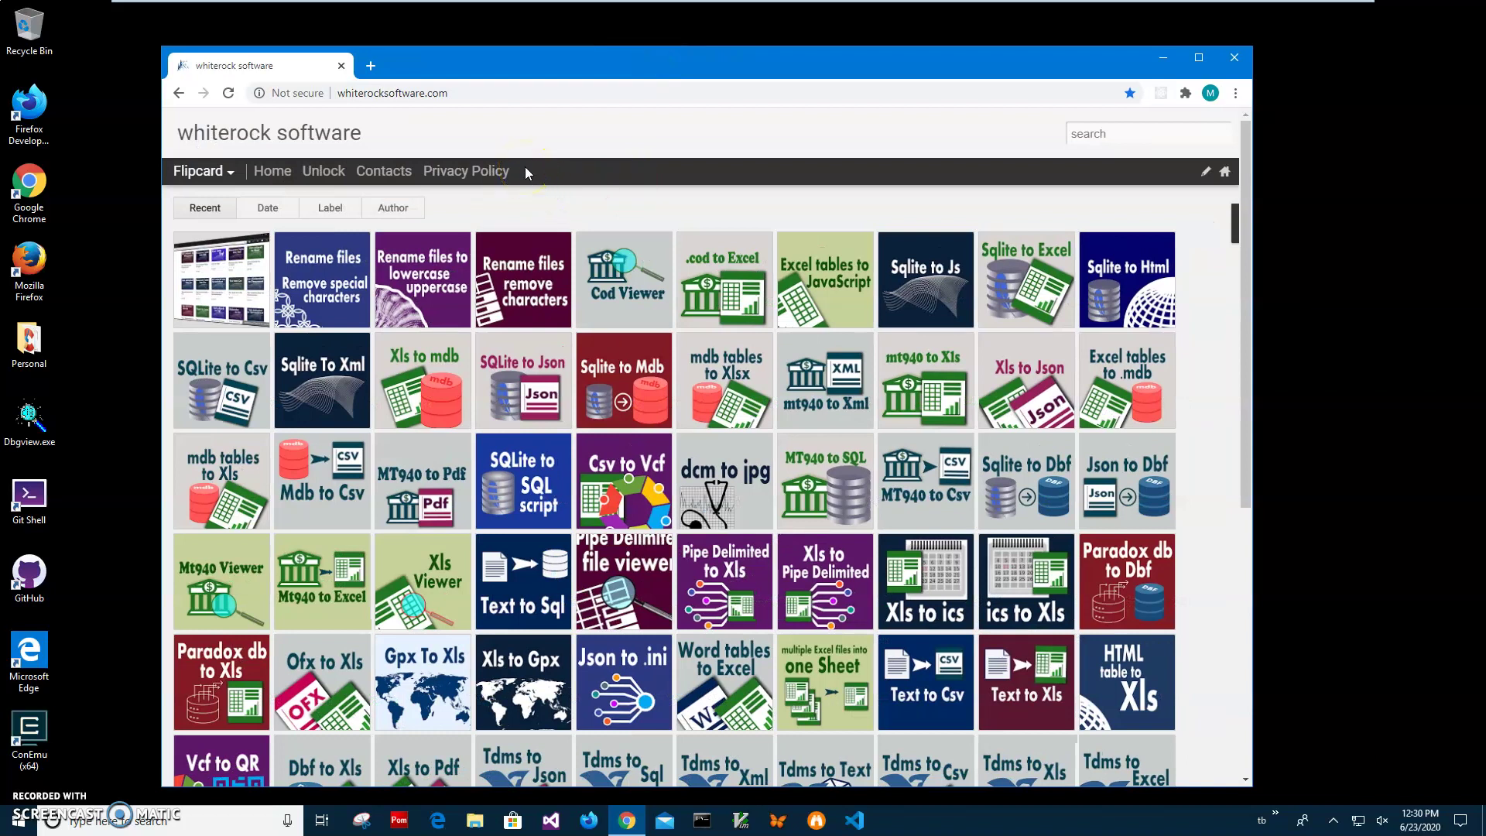
pyautogui.click(1138, 134)
pyautogui.write('rename')
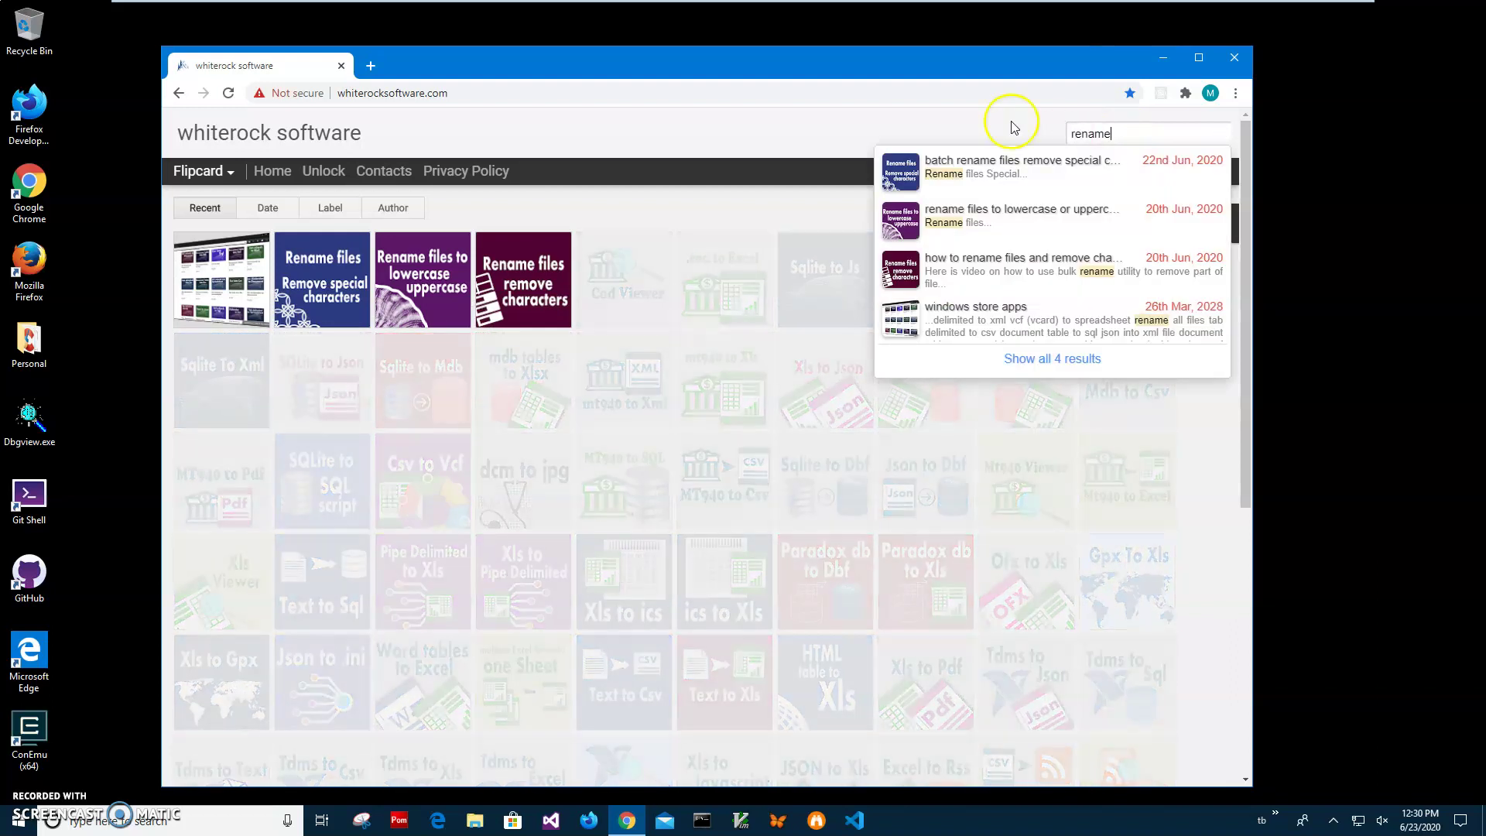
pyautogui.click(336, 285)
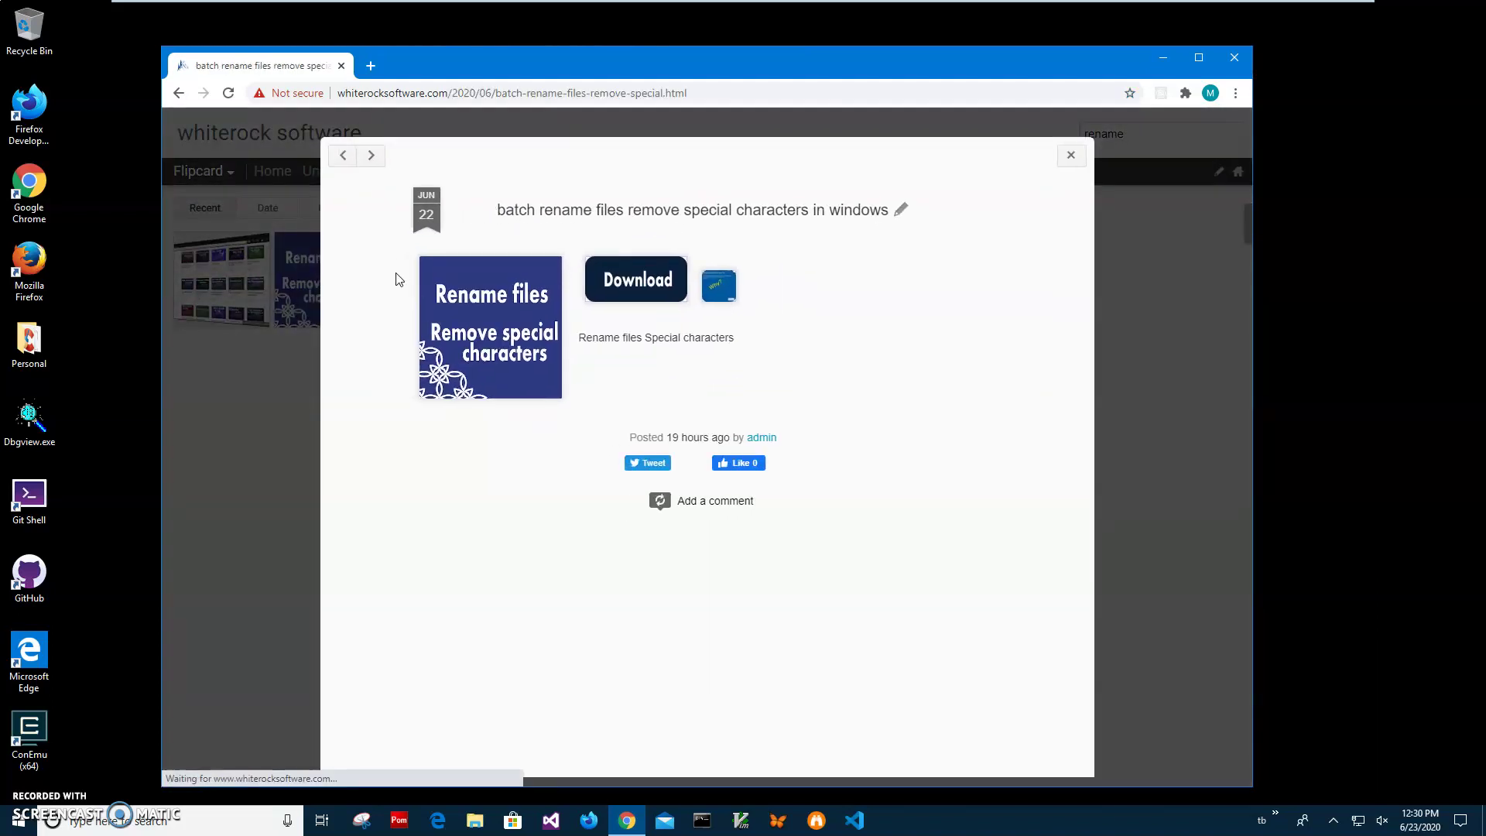
pyautogui.click(637, 292)
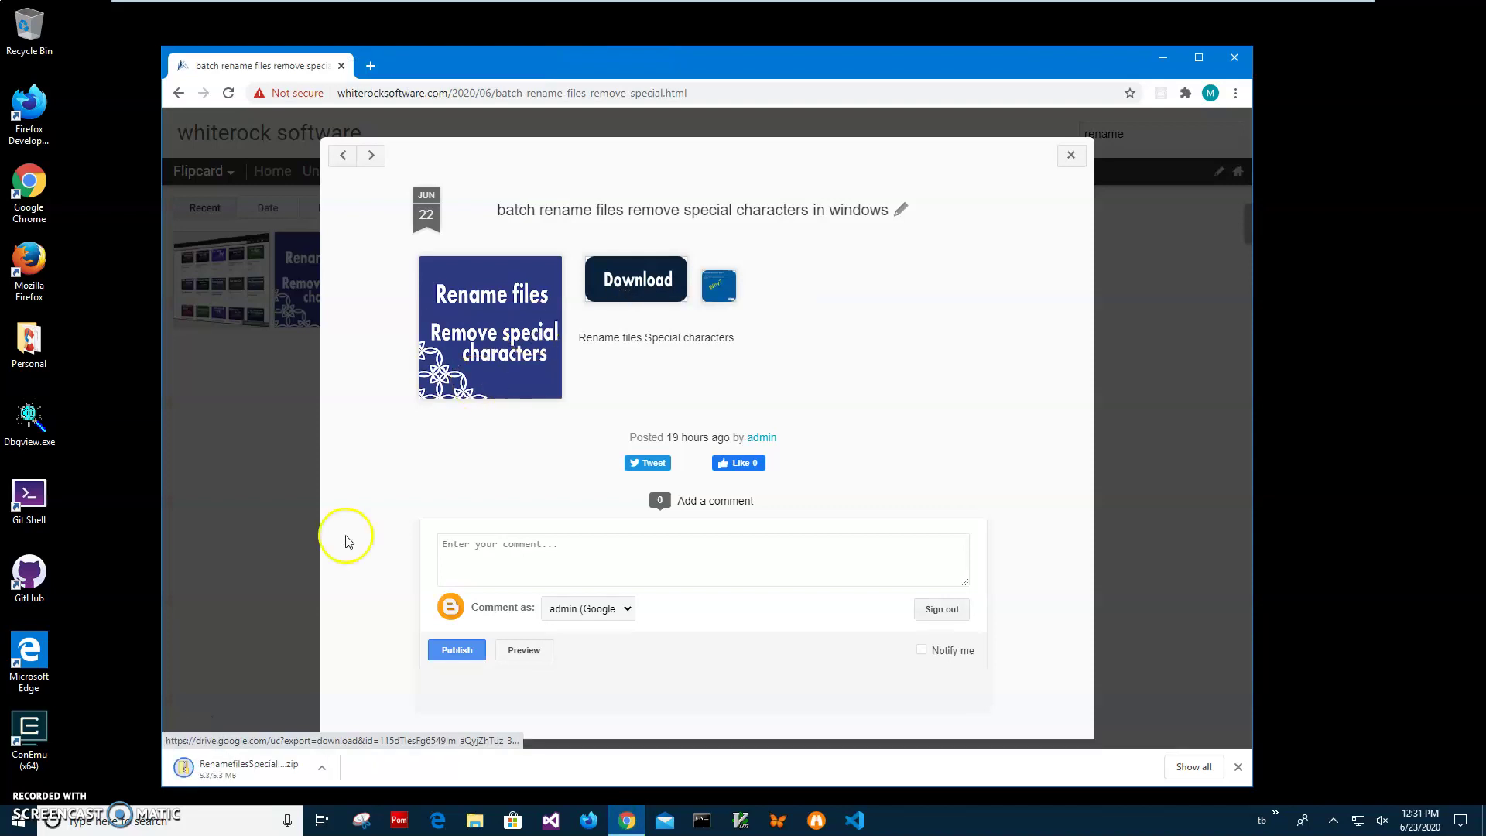
# Open the downloaded setup zip and launch its .msi installer, letting the unrecognized app run anyway
pyautogui.click(253, 778)
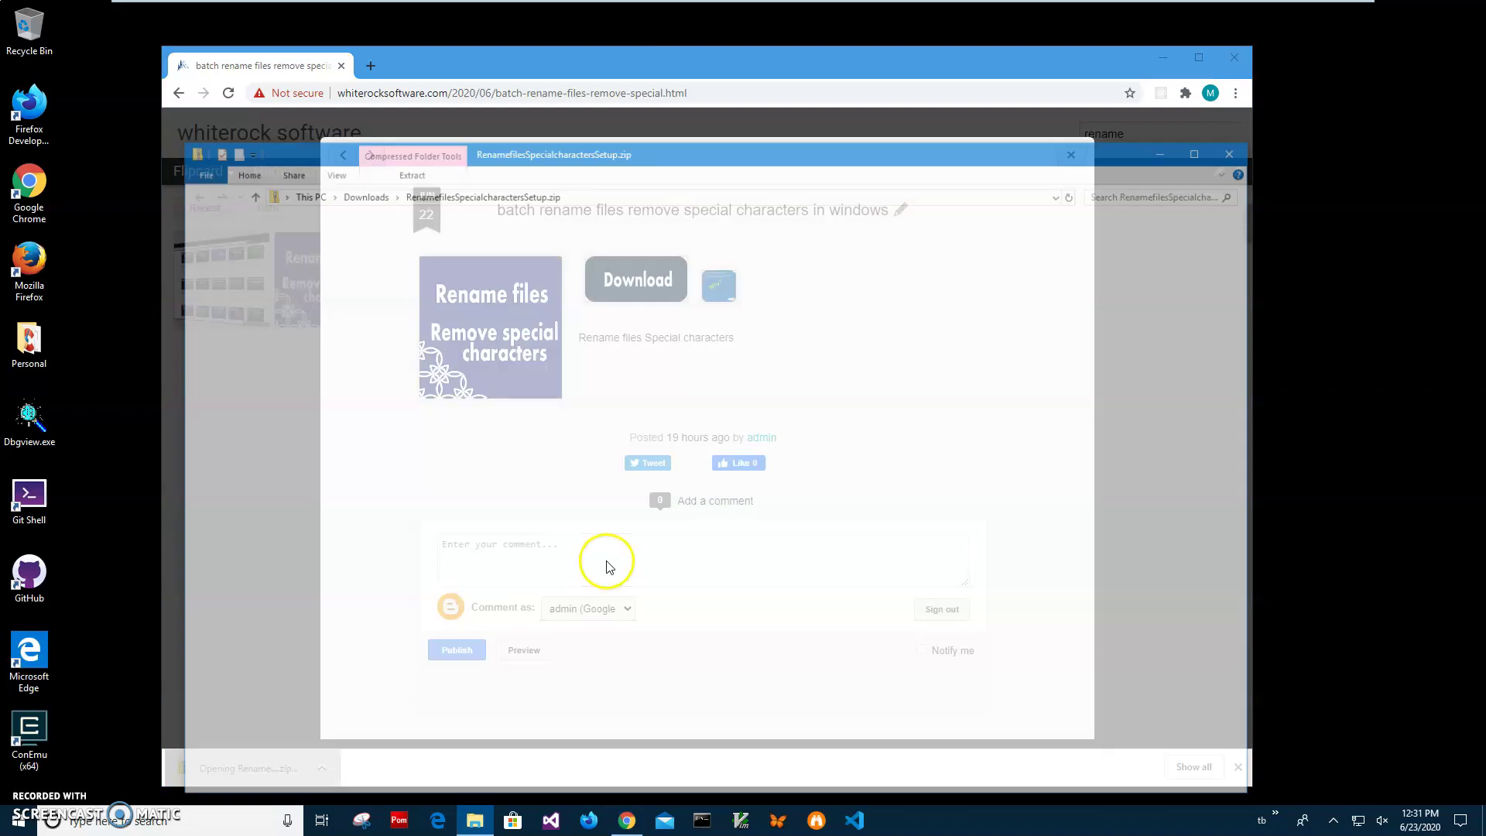
pyautogui.doubleClick(509, 241)
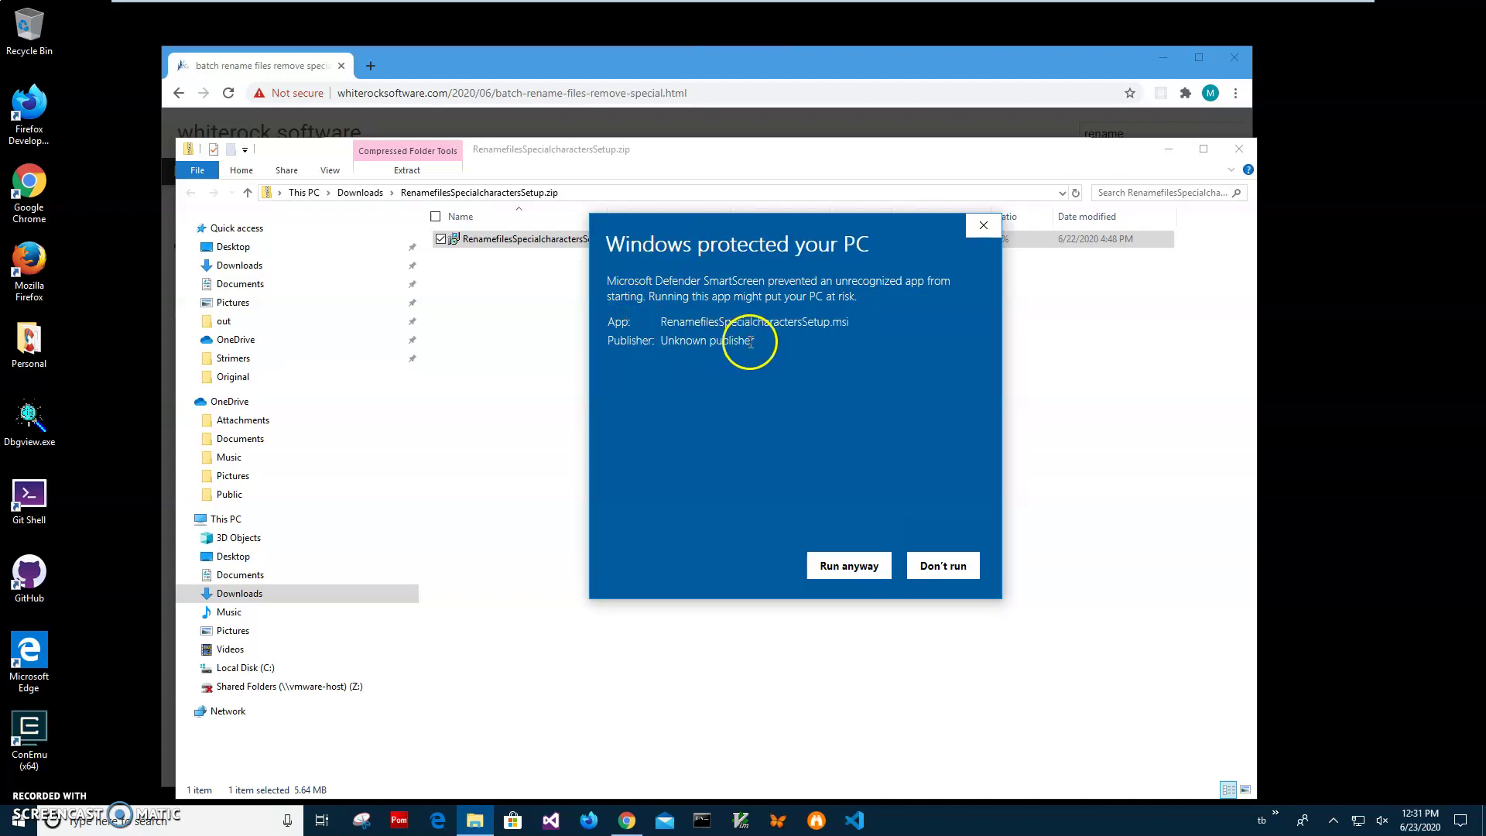
pyautogui.moveTo(755, 341); pyautogui.dragTo(574, 343)
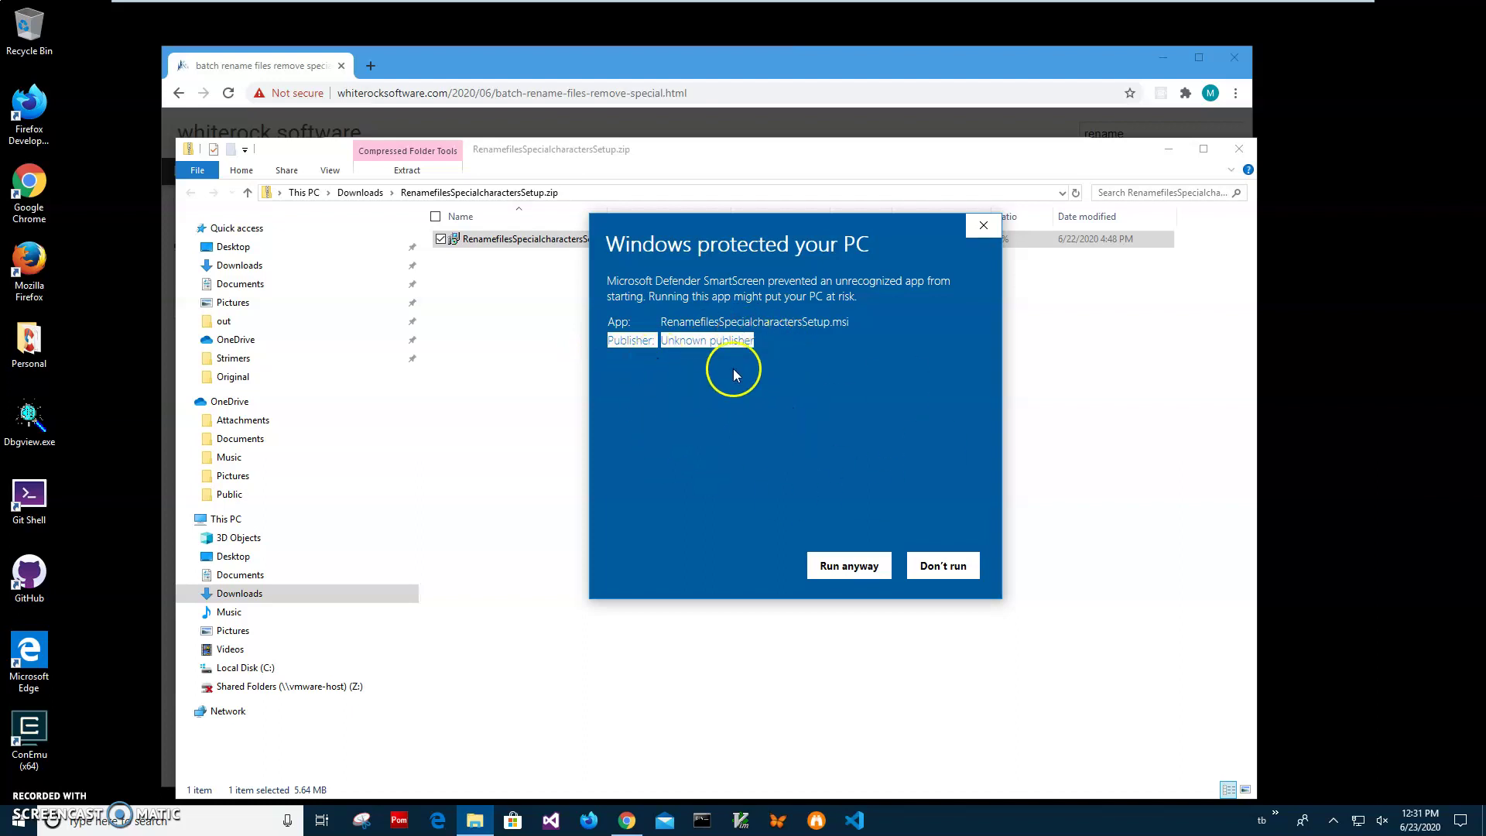
pyautogui.click(706, 379)
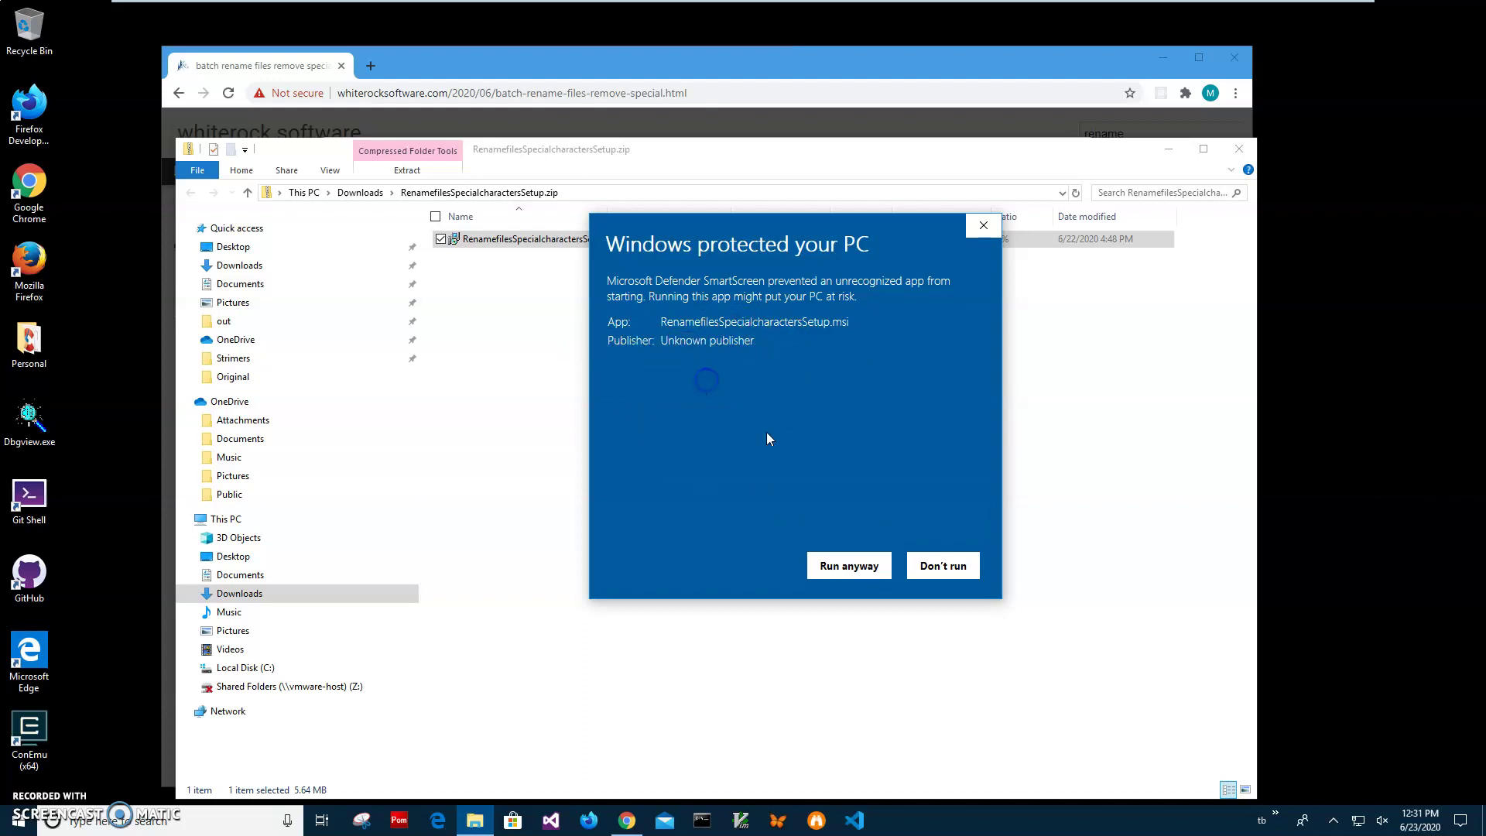
pyautogui.click(835, 565)
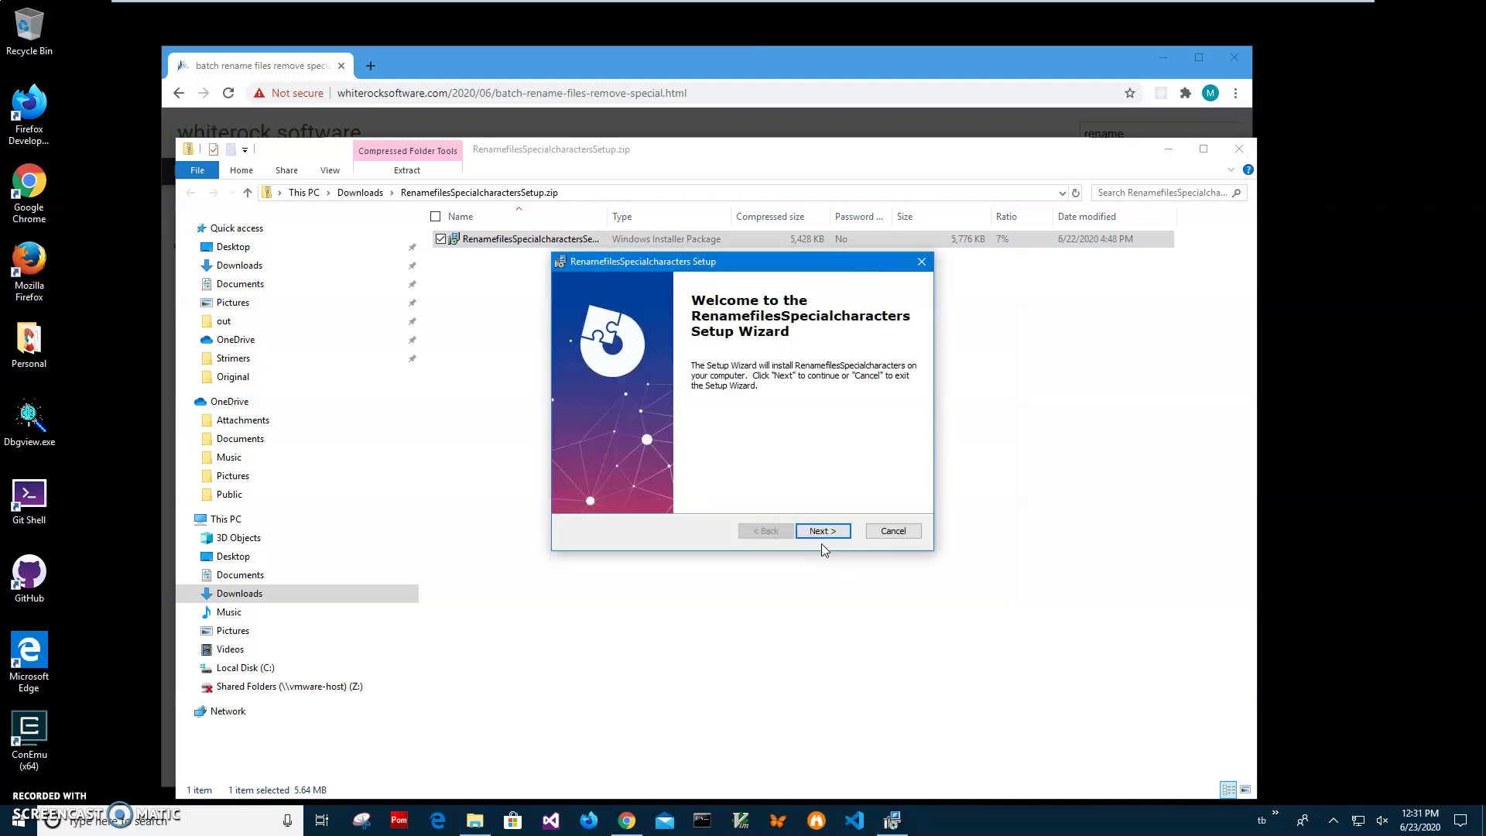
# Complete the setup wizard with the default folder and admin approval, then close the zip's Explorer window
pyautogui.click(825, 530)
pyautogui.click(822, 530)
pyautogui.click(821, 532)
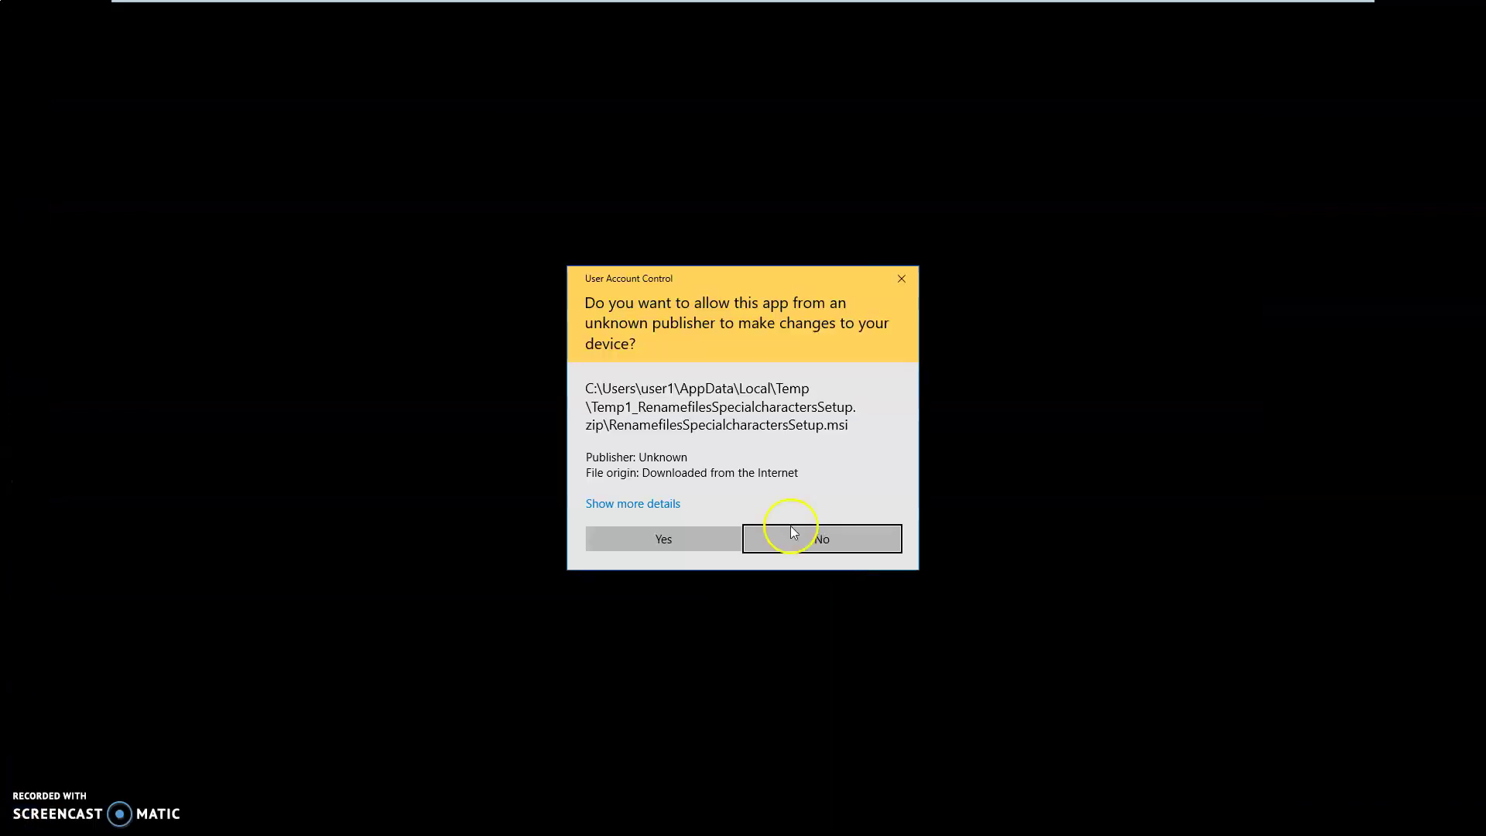
pyautogui.click(681, 540)
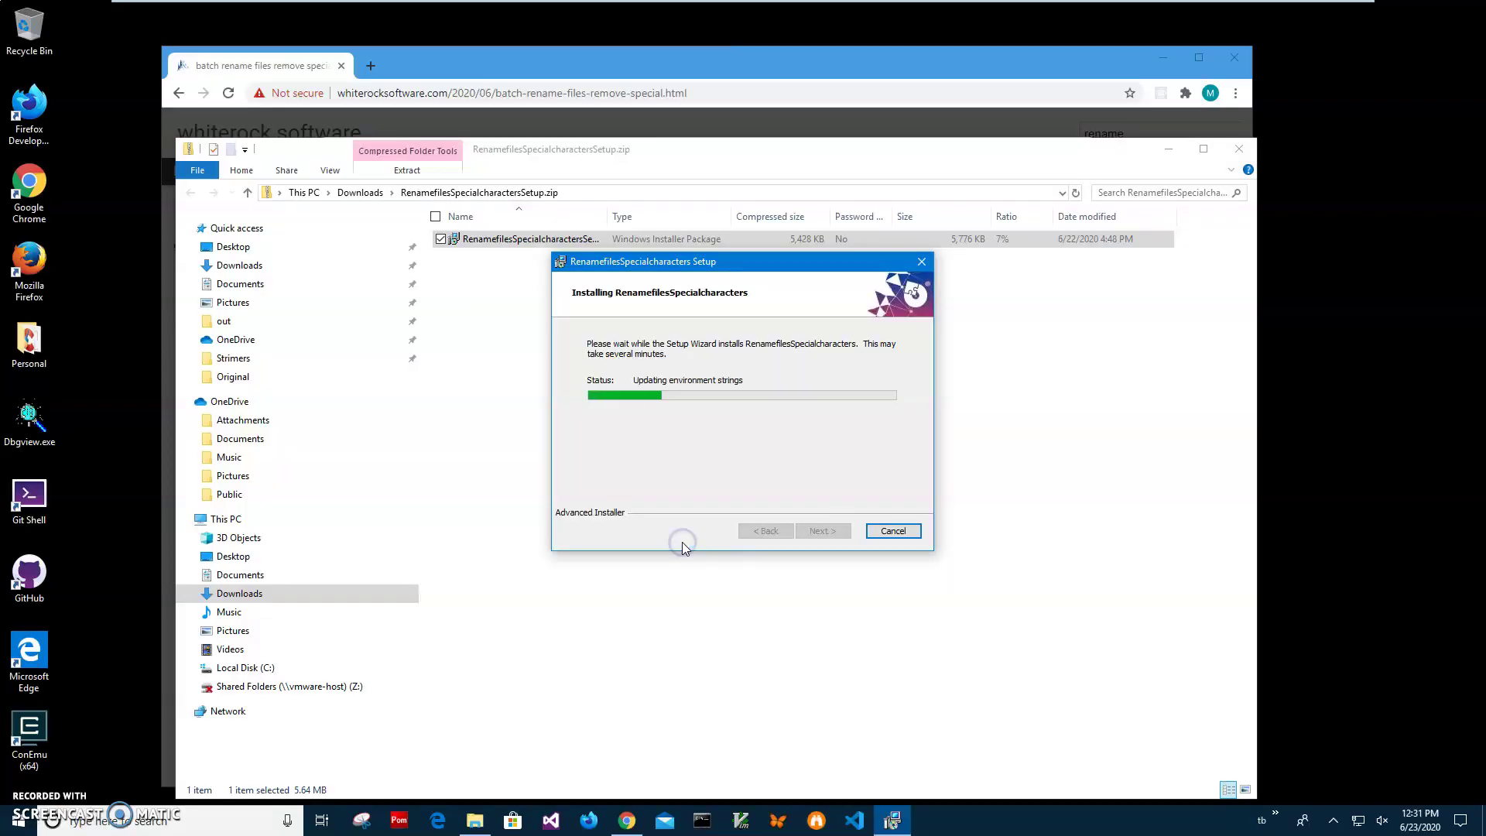
pyautogui.click(821, 530)
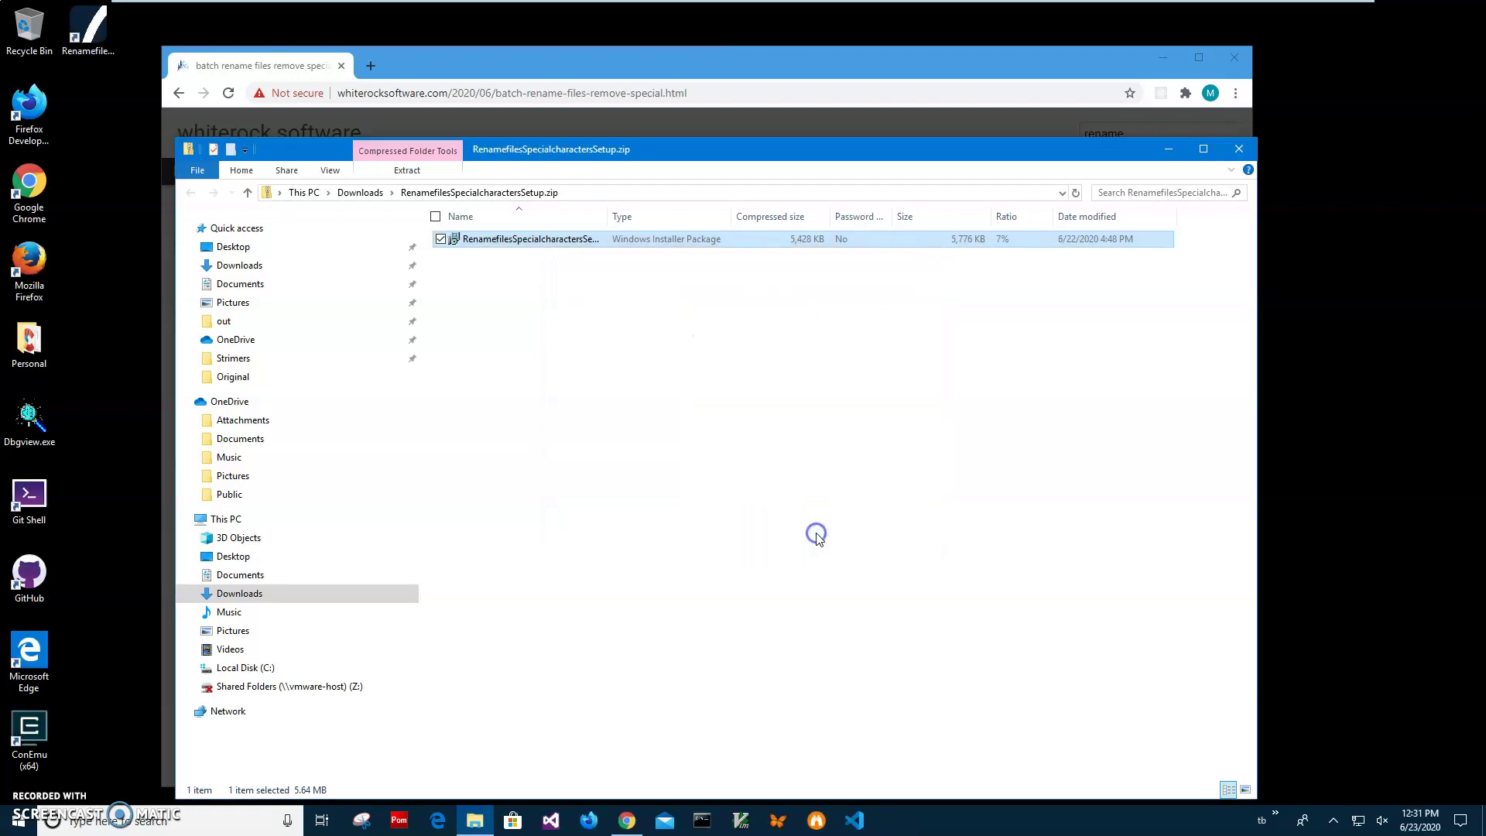
pyautogui.click(70, 42)
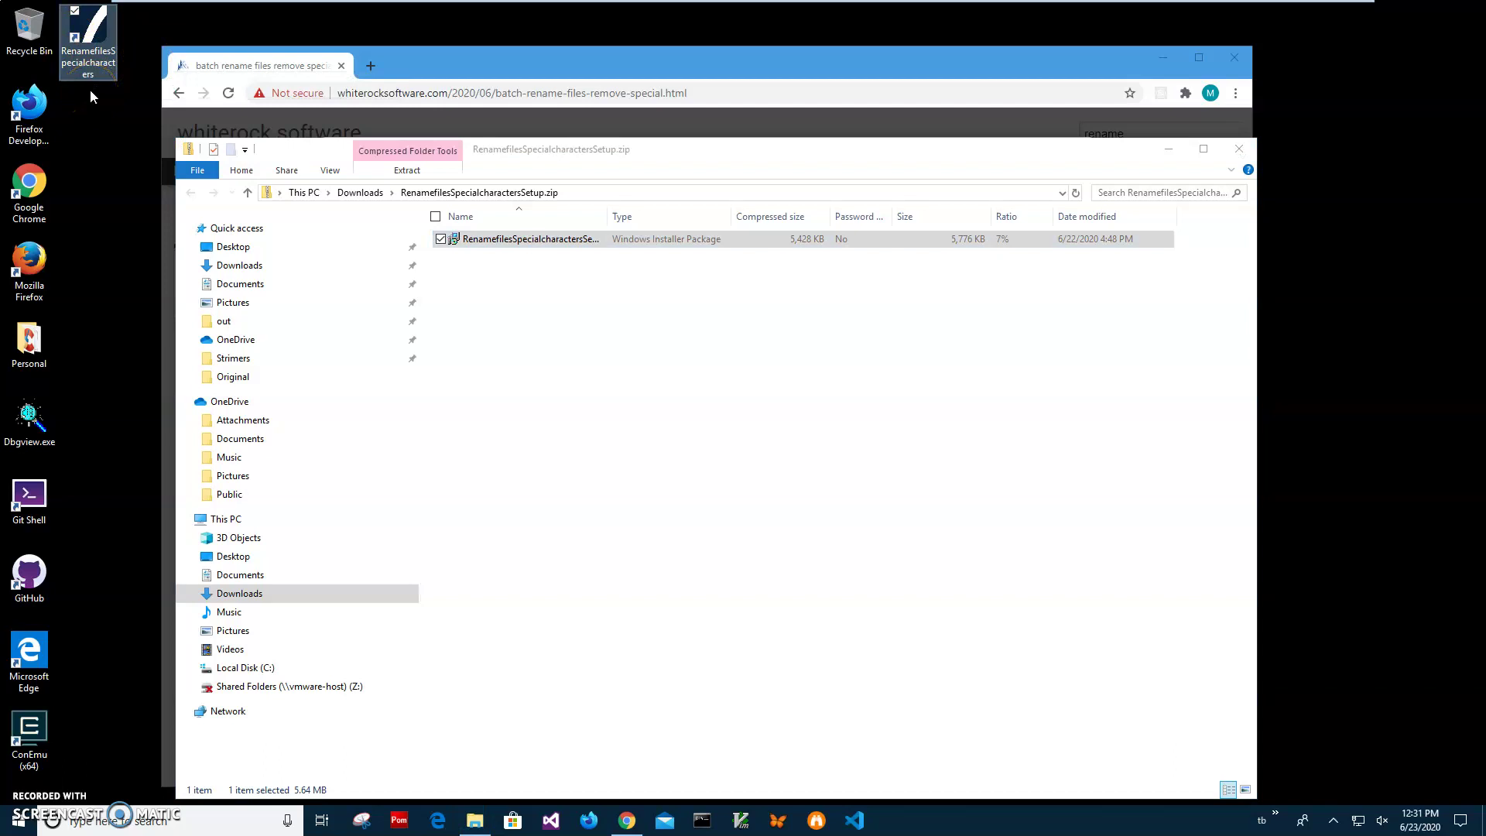
pyautogui.doubleClick(77, 65)
pyautogui.click(1238, 148)
# Close Chrome and launch Rename files Special characters from its desktop shortcut
pyautogui.click(1234, 58)
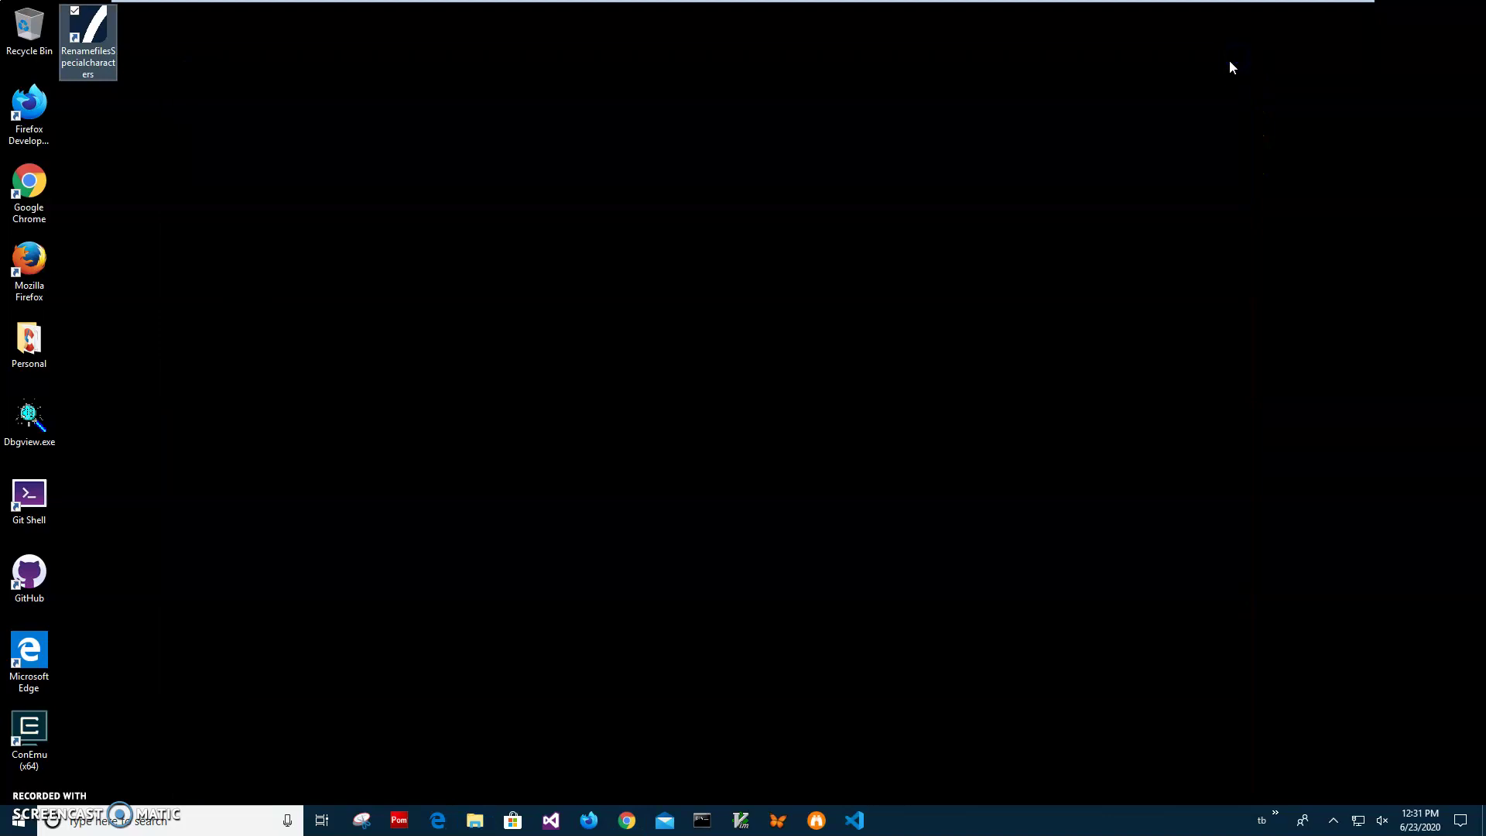
pyautogui.doubleClick(73, 45)
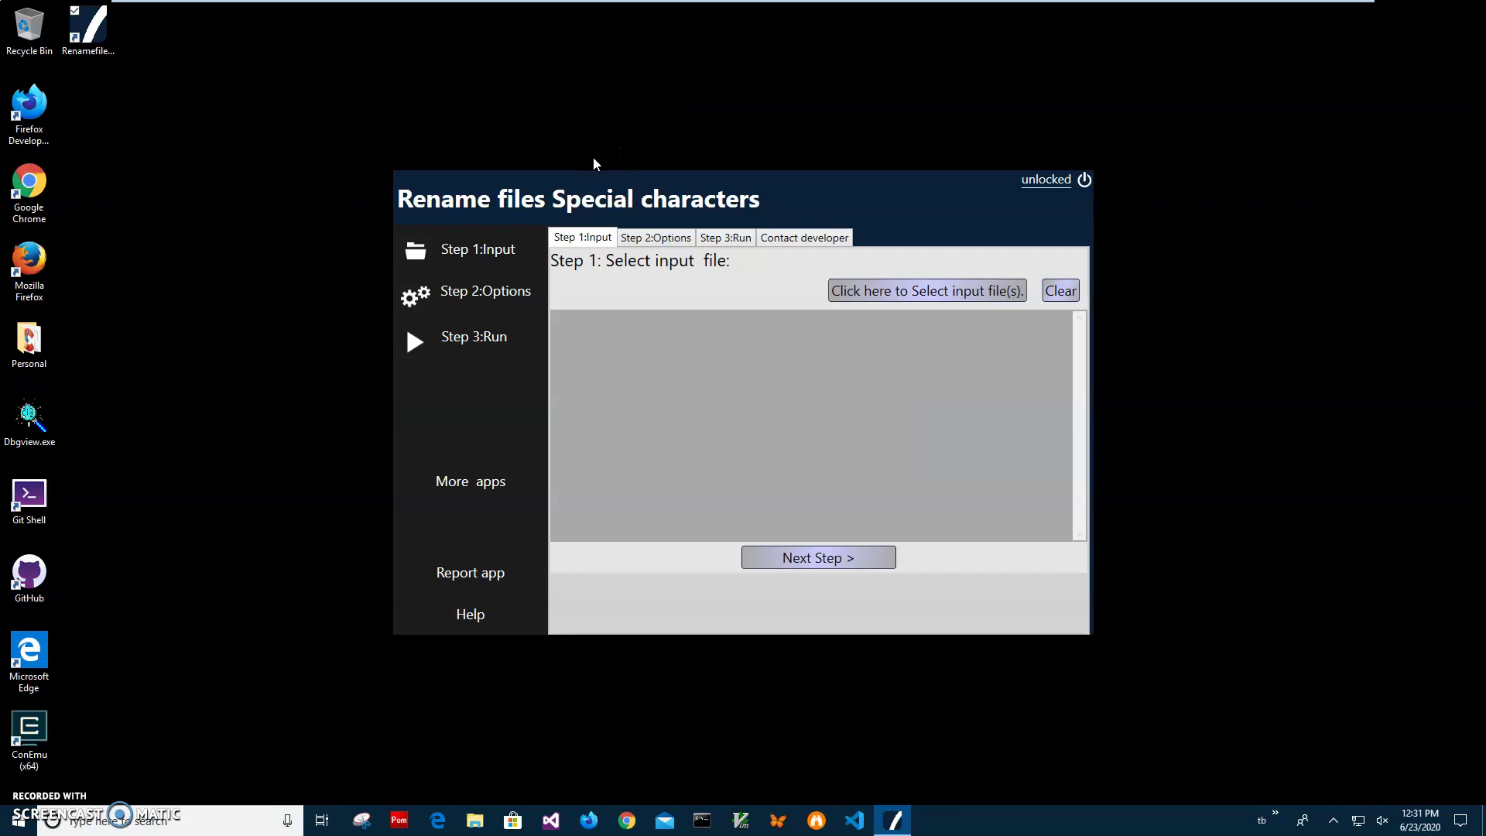
pyautogui.moveTo(606, 183); pyautogui.dragTo(568, 183)
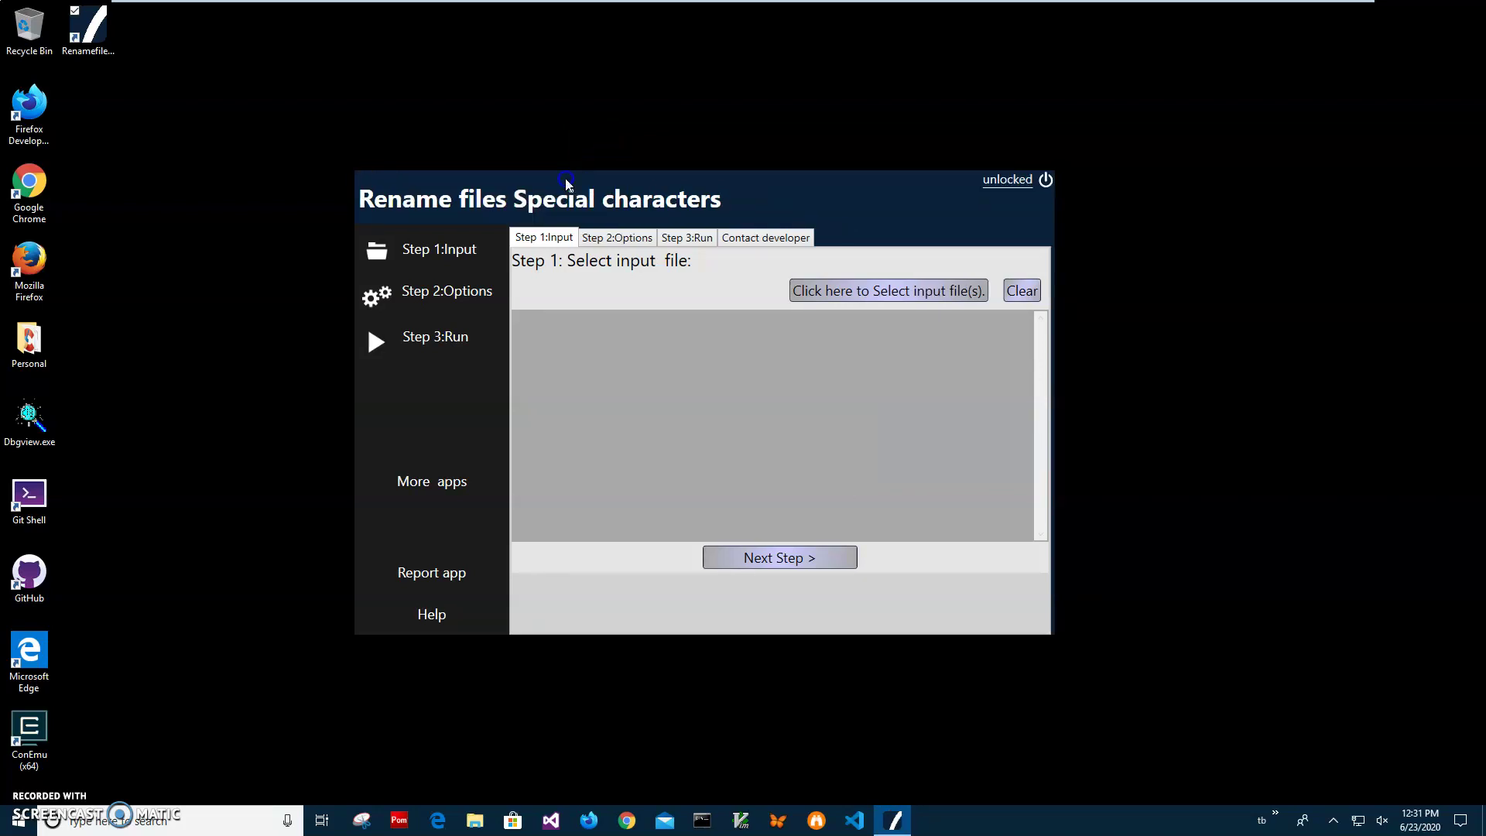
# Browse the input file chooser to the Documents\Rename-tests\4Testing folder
pyautogui.click(828, 294)
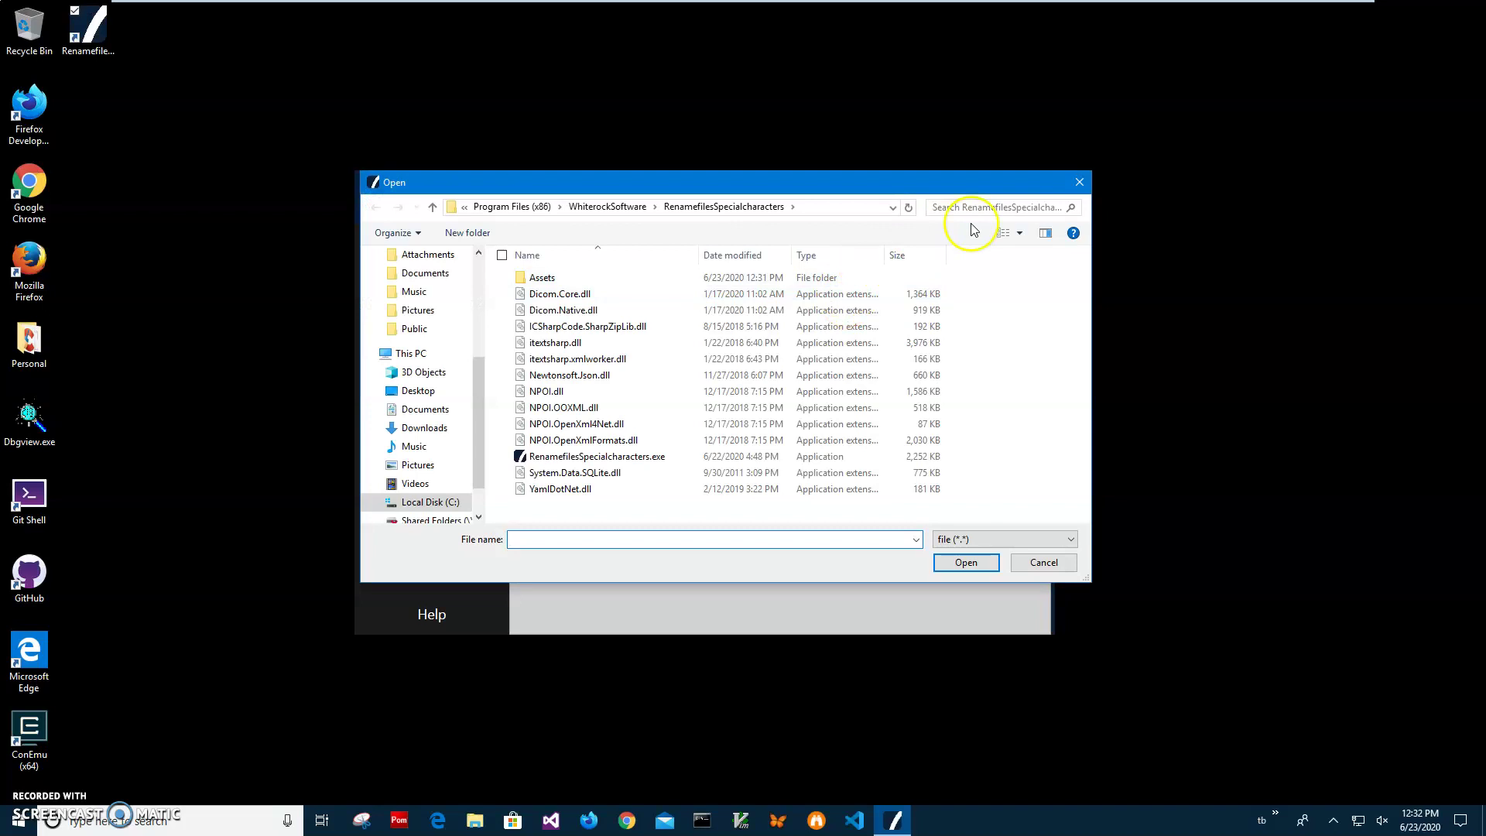
pyautogui.moveTo(929, 181); pyautogui.dragTo(927, 320)
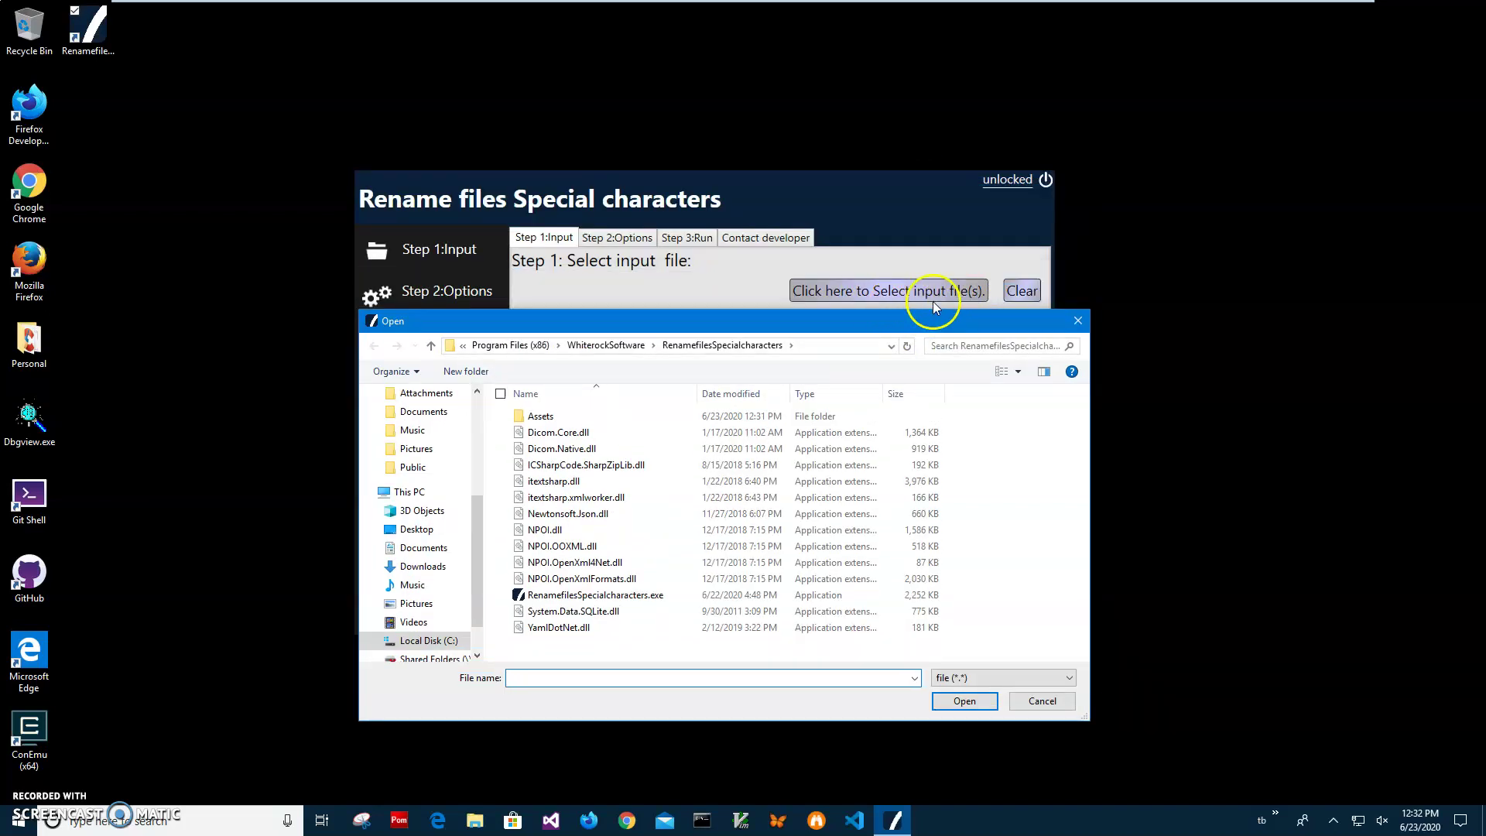
pyautogui.scroll(3, 433, 464)
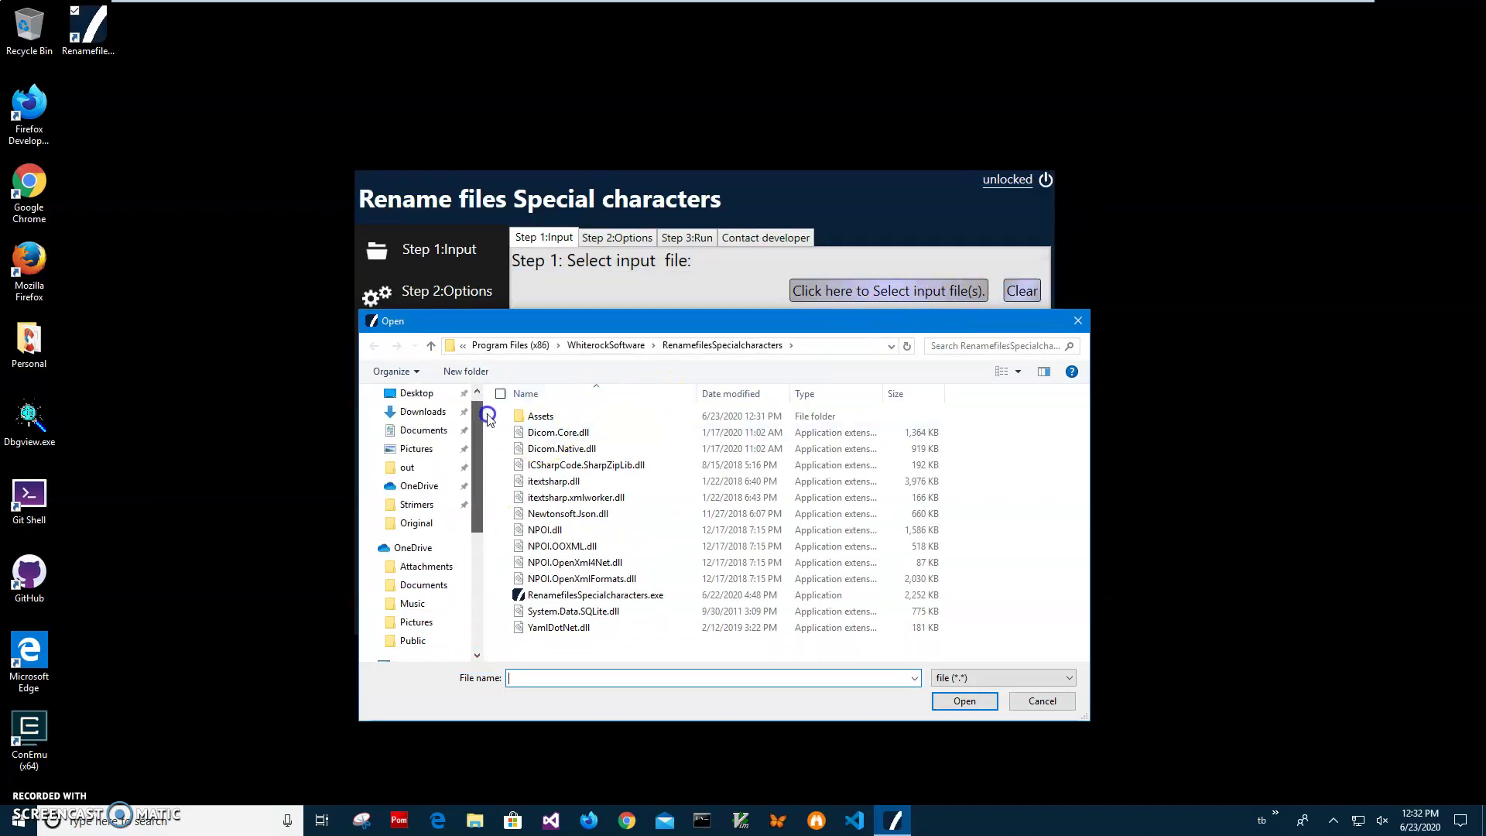
pyautogui.click(424, 430)
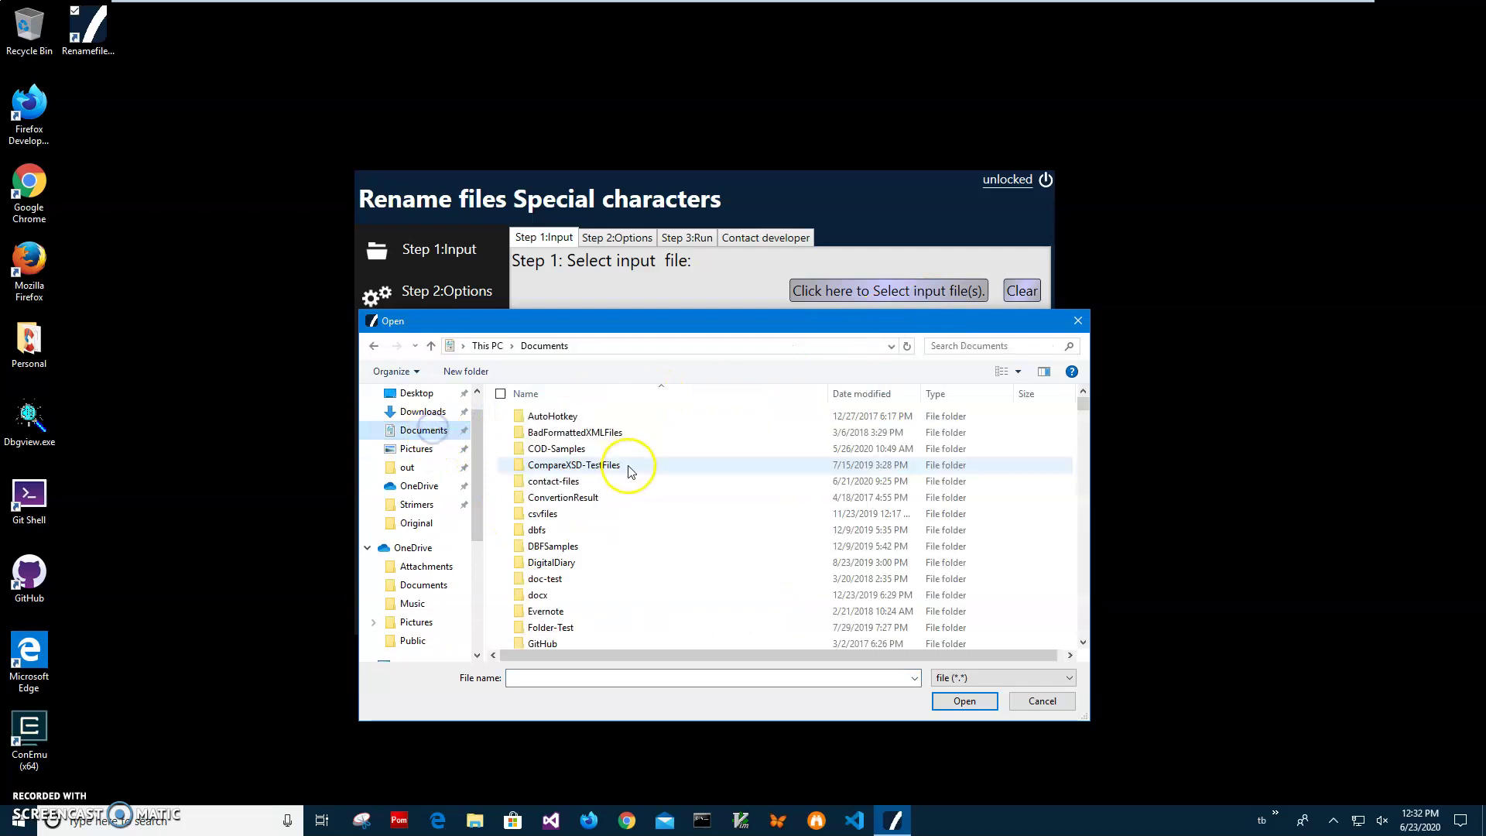
pyautogui.scroll(-5, 595, 546)
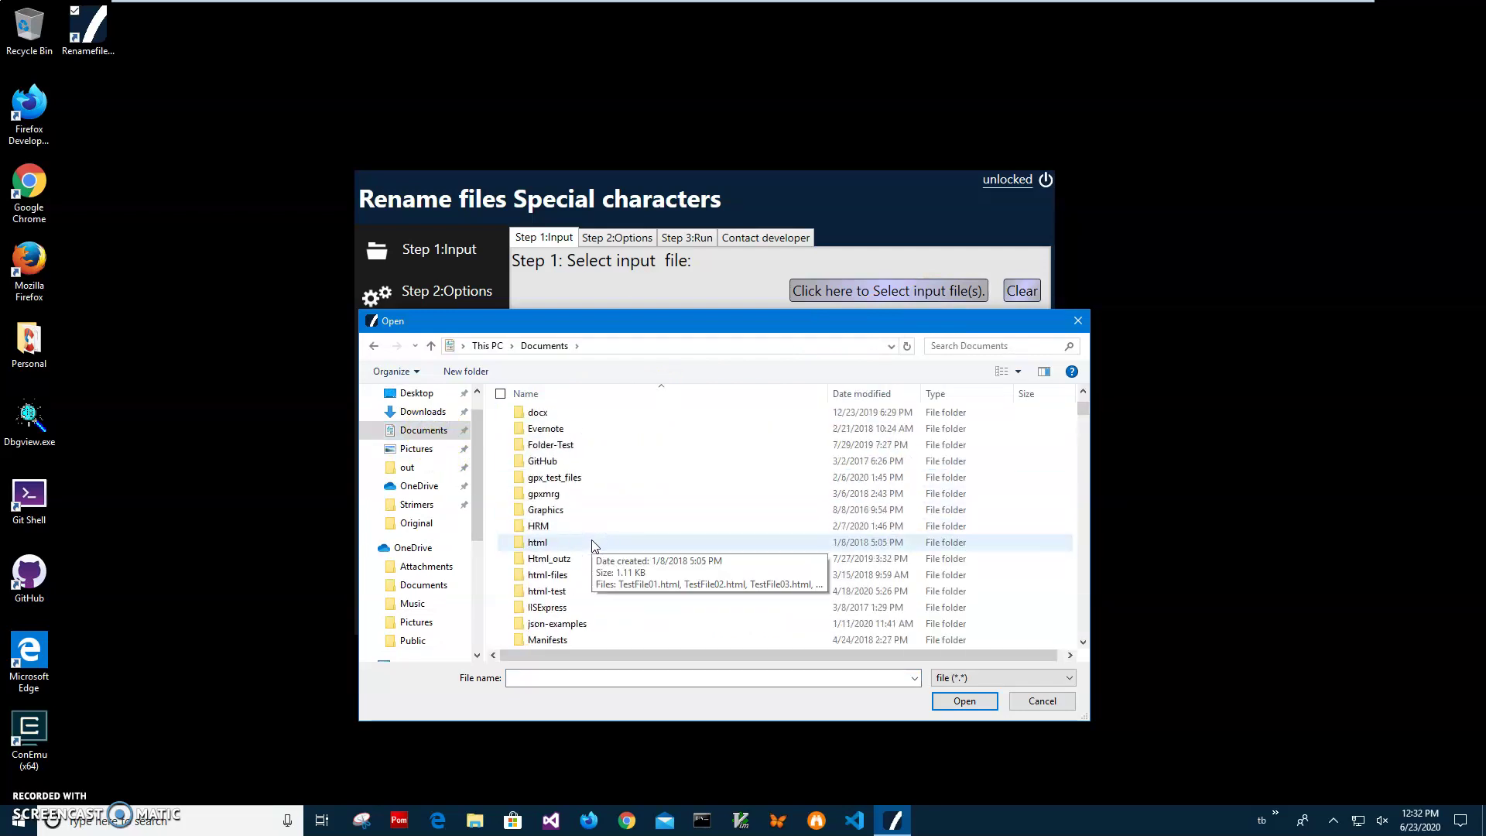
pyautogui.scroll(-6, 592, 534)
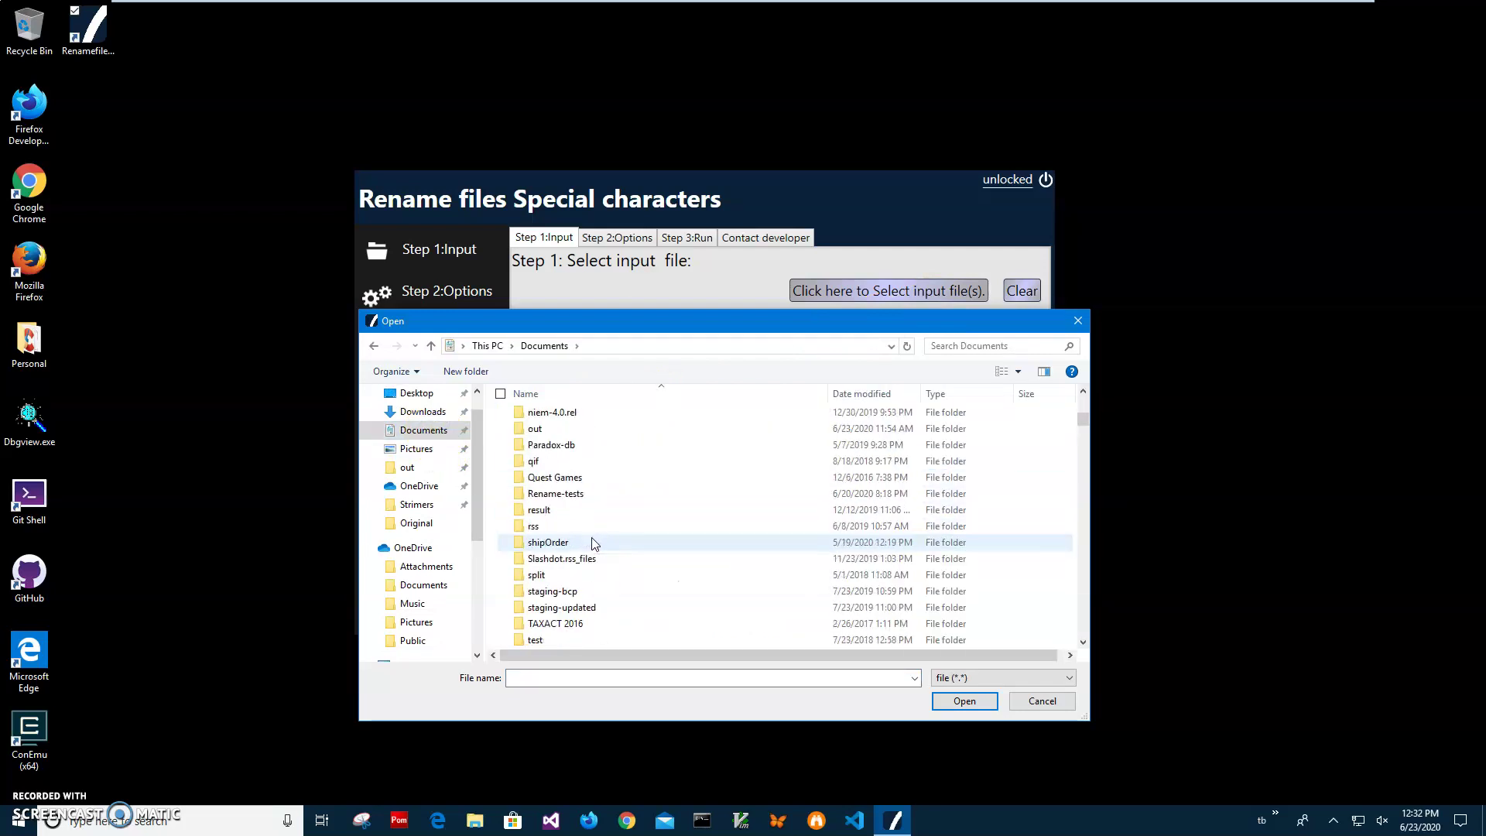
pyautogui.doubleClick(573, 493)
pyautogui.doubleClick(542, 412)
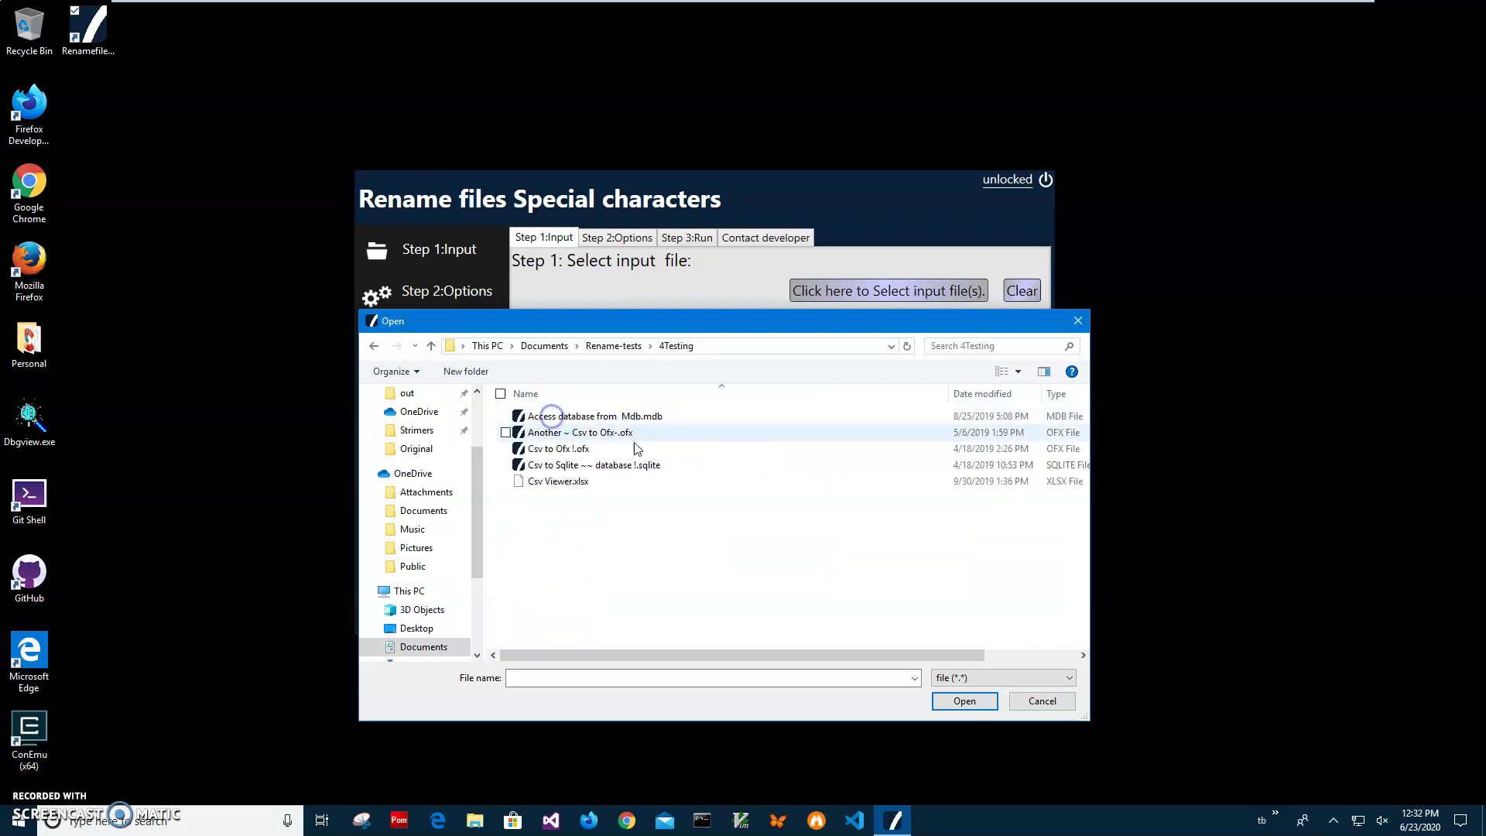
# Select all five test files in 4Testing, from Csv Viewer.xlsx to Access database from Mdb.mdb
pyautogui.click(584, 481)
pyautogui.click(577, 465)
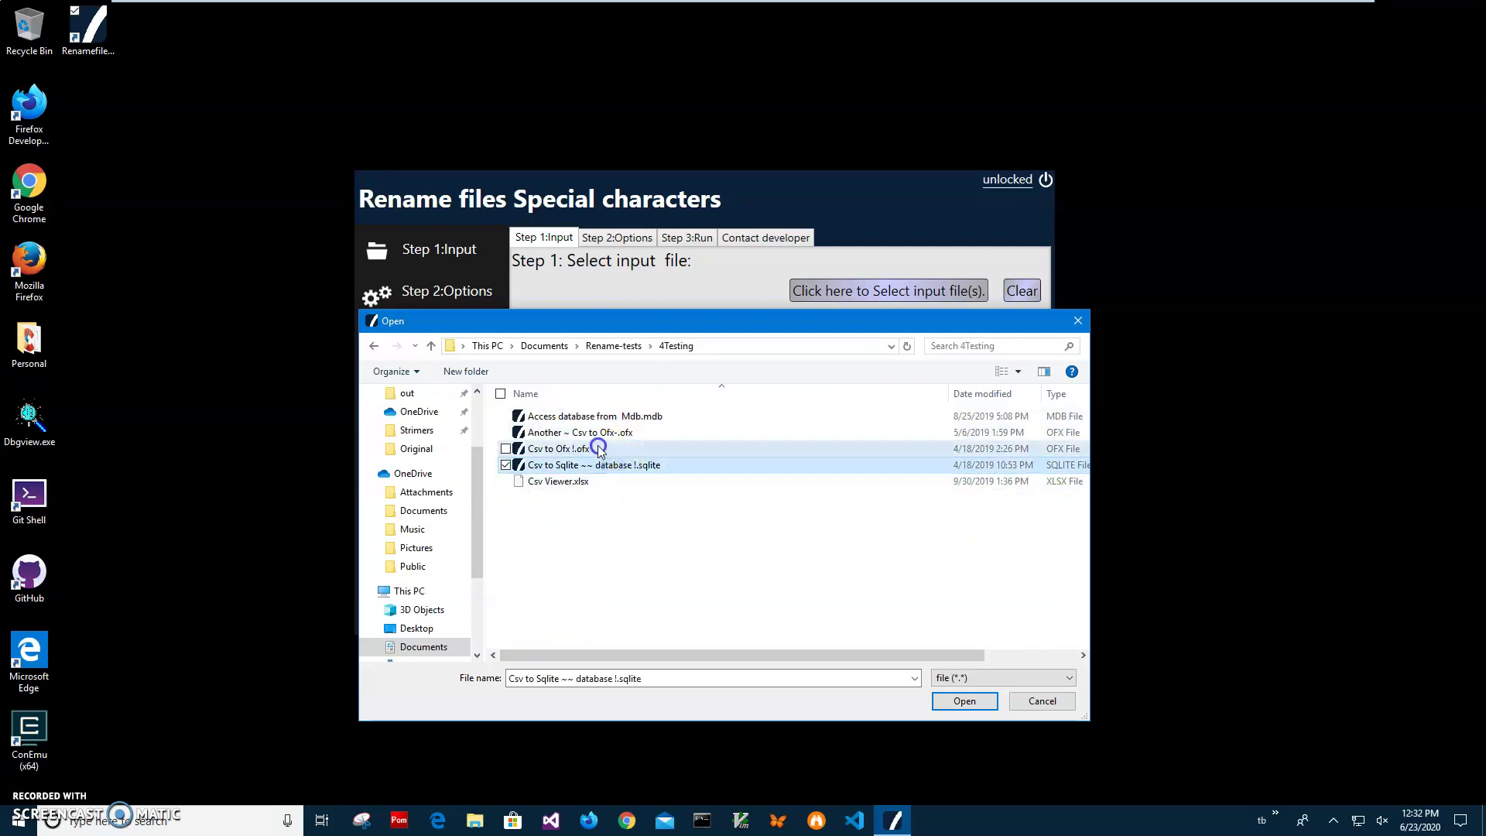
pyautogui.click(598, 431)
pyautogui.click(598, 417)
pyautogui.click(597, 431)
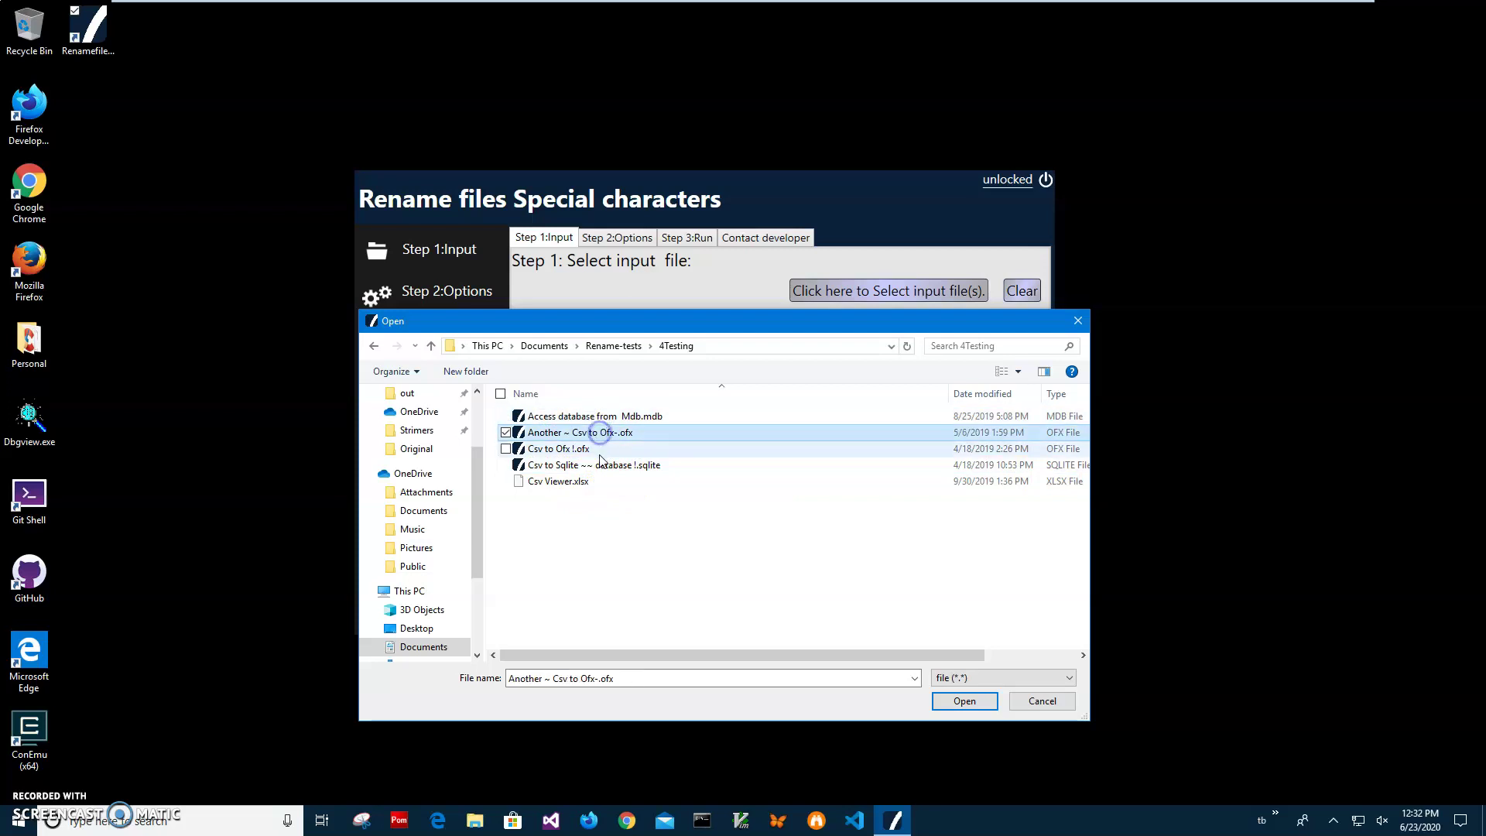
pyautogui.click(600, 448)
pyautogui.click(602, 505)
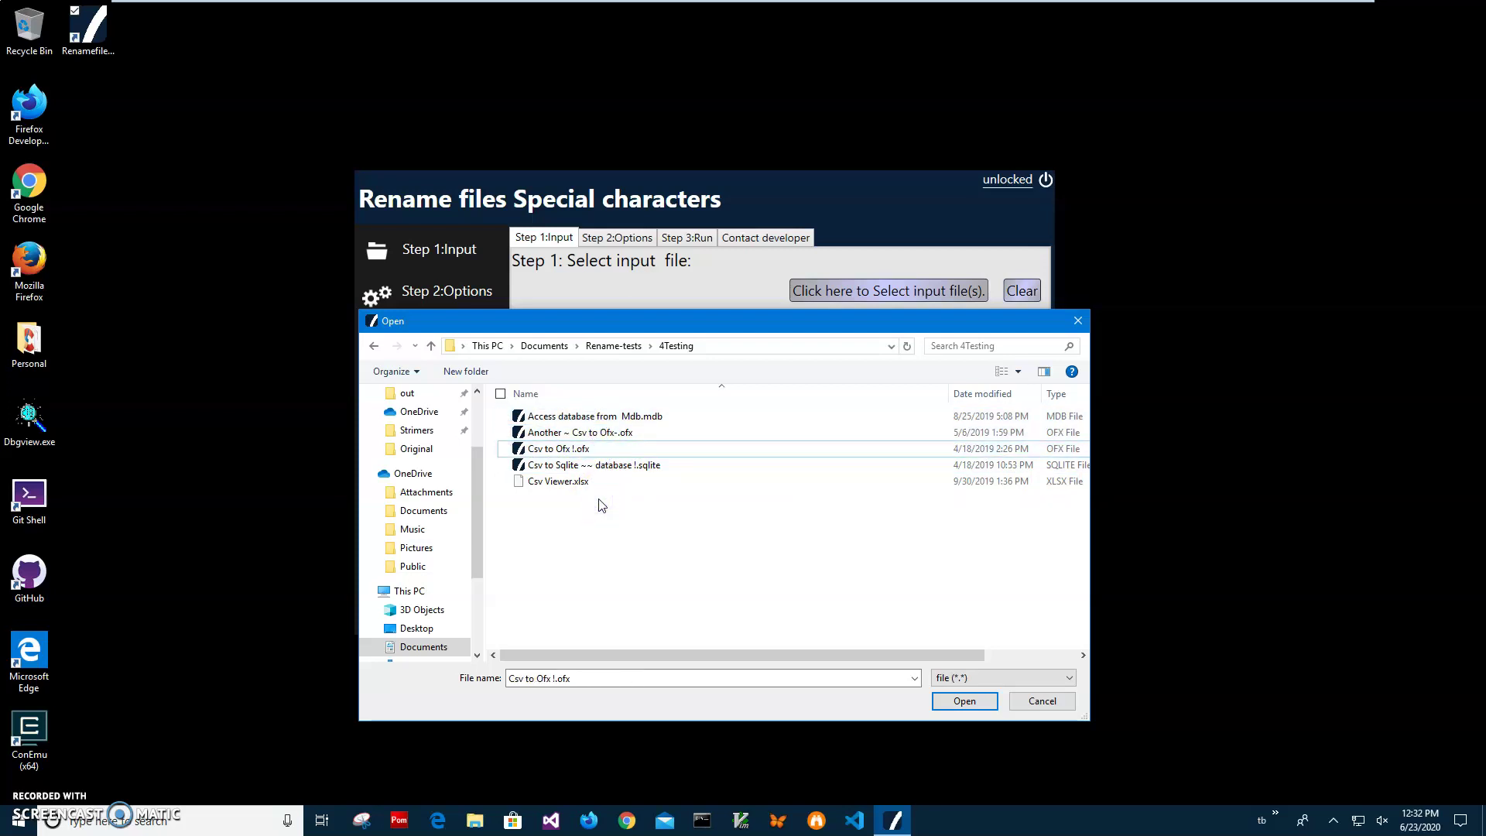
pyautogui.hotkey('ctrl', 'a')
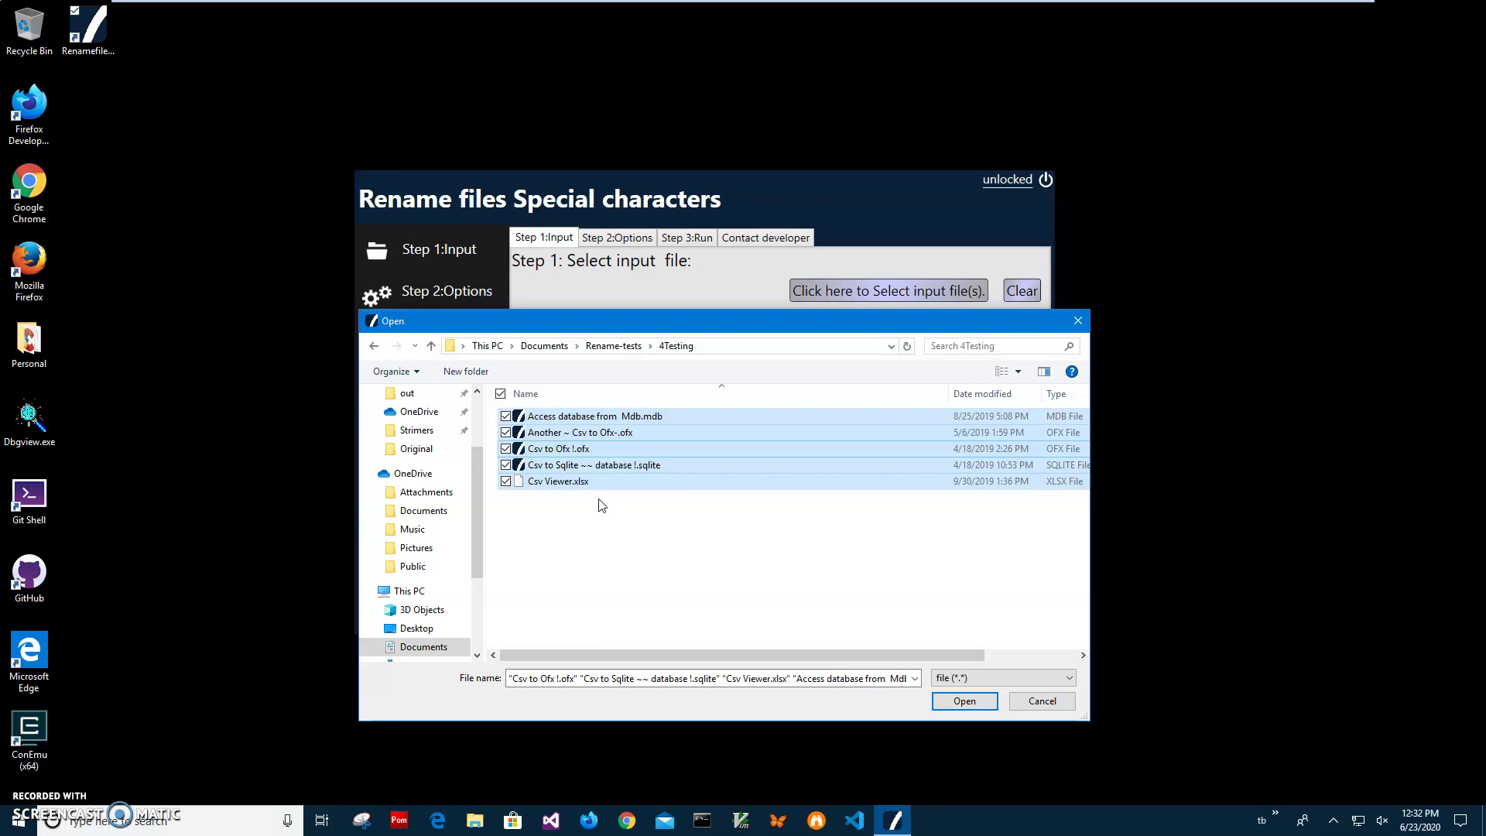
# Confirm the five test files, review their entries in the Step 1 list, and proceed to Step 2 Options
pyautogui.click(961, 702)
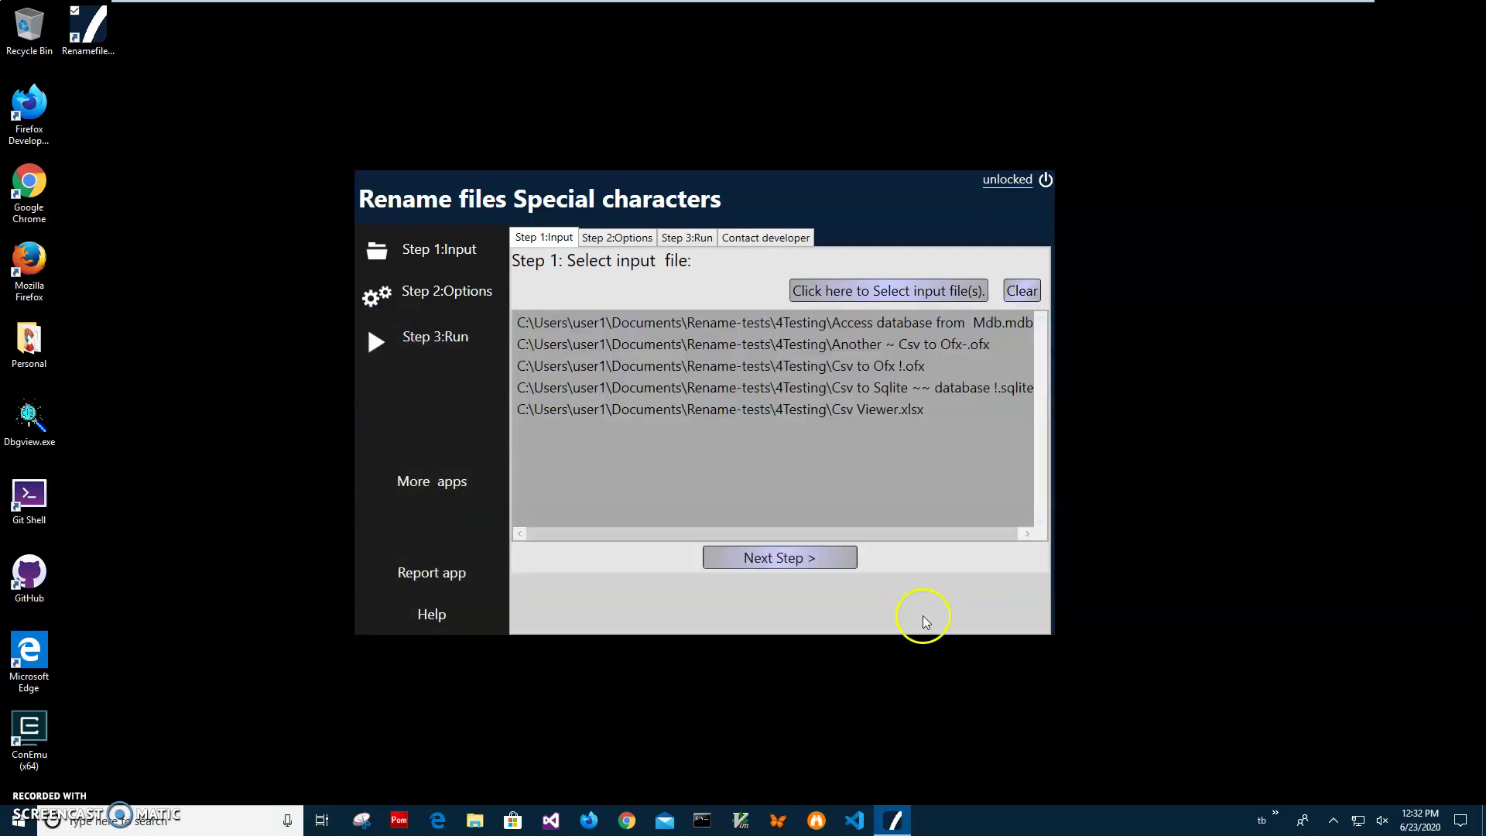
pyautogui.click(841, 328)
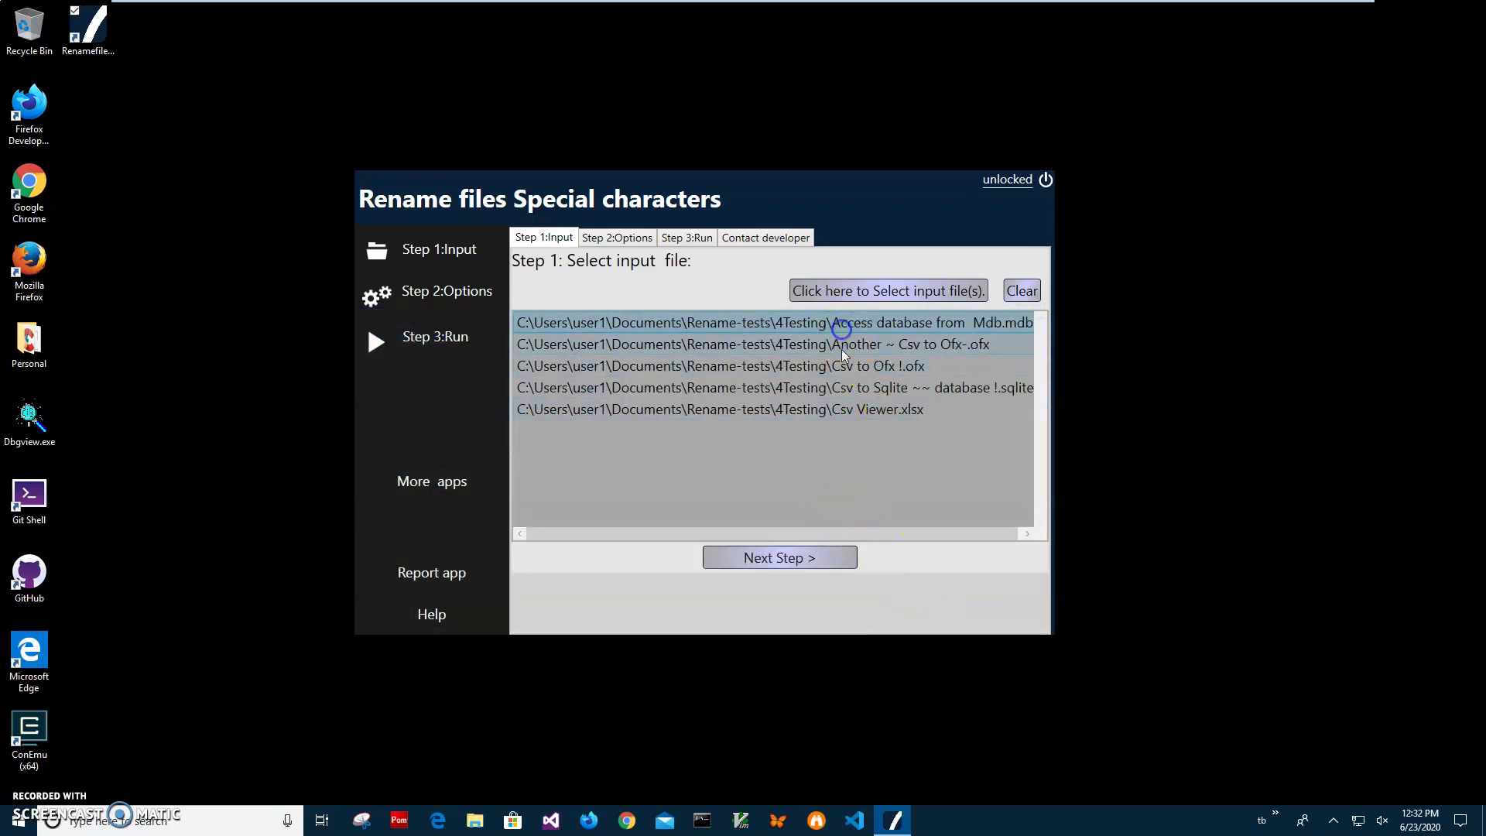
pyautogui.click(839, 365)
pyautogui.click(836, 386)
pyautogui.click(835, 408)
pyautogui.click(836, 388)
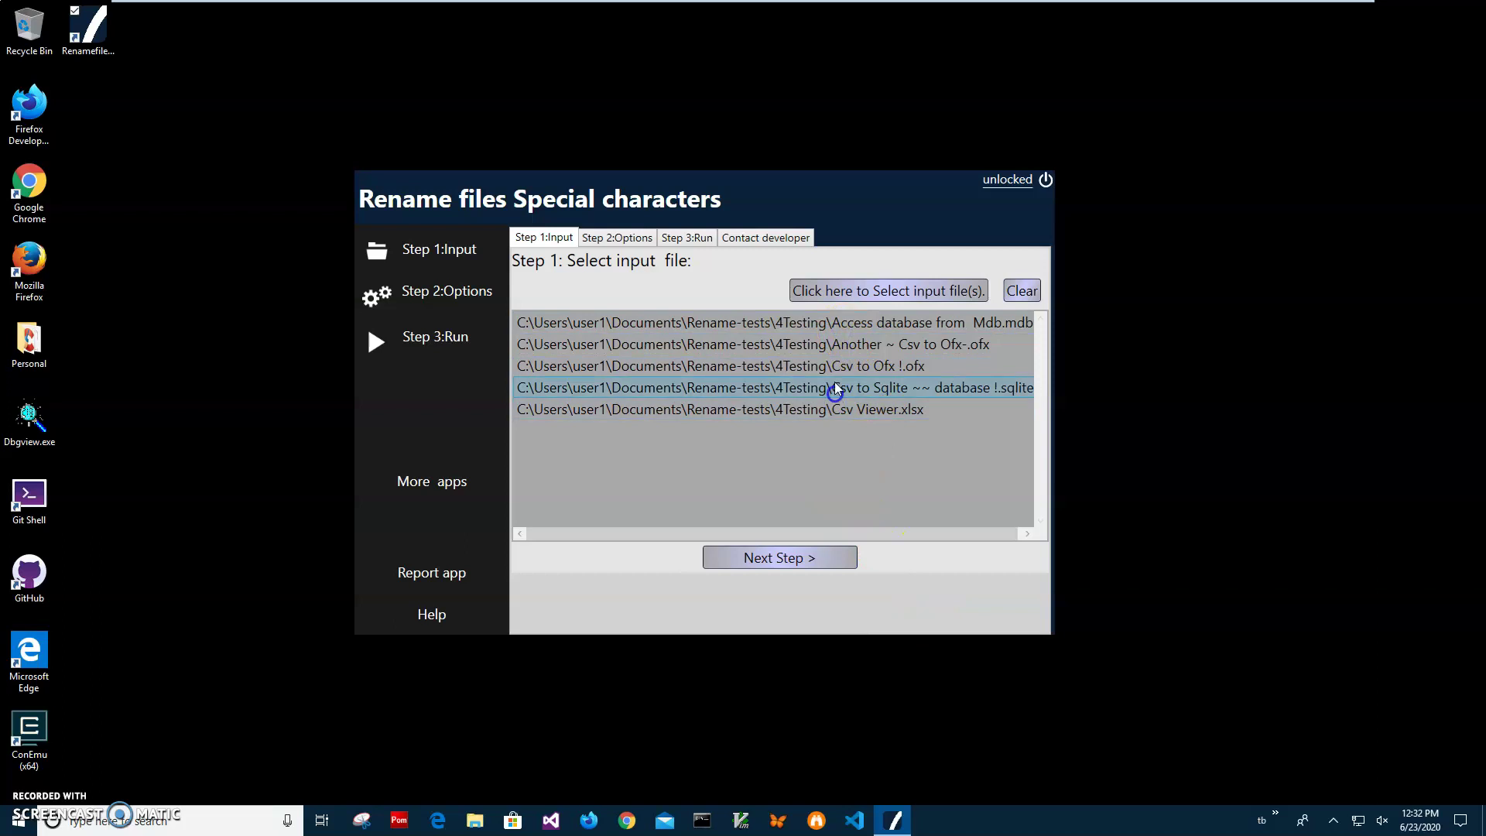
pyautogui.click(838, 344)
pyautogui.click(836, 323)
pyautogui.click(809, 557)
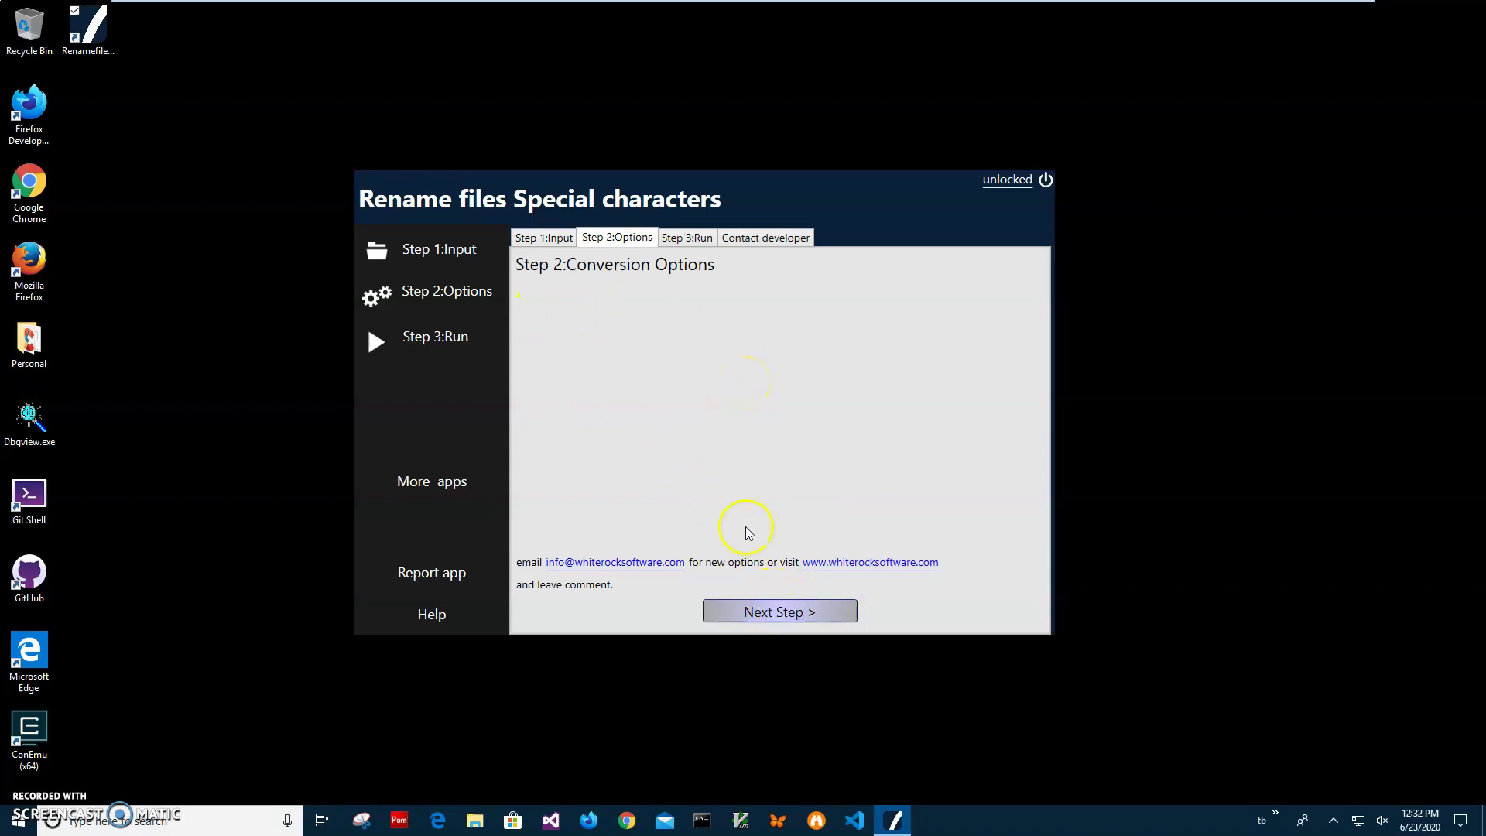
# Preview the cleaned names in Step 3 Run, then save so files like 'Csv Viewer.xlsx' become CsvViewer.xlsx
pyautogui.click(788, 611)
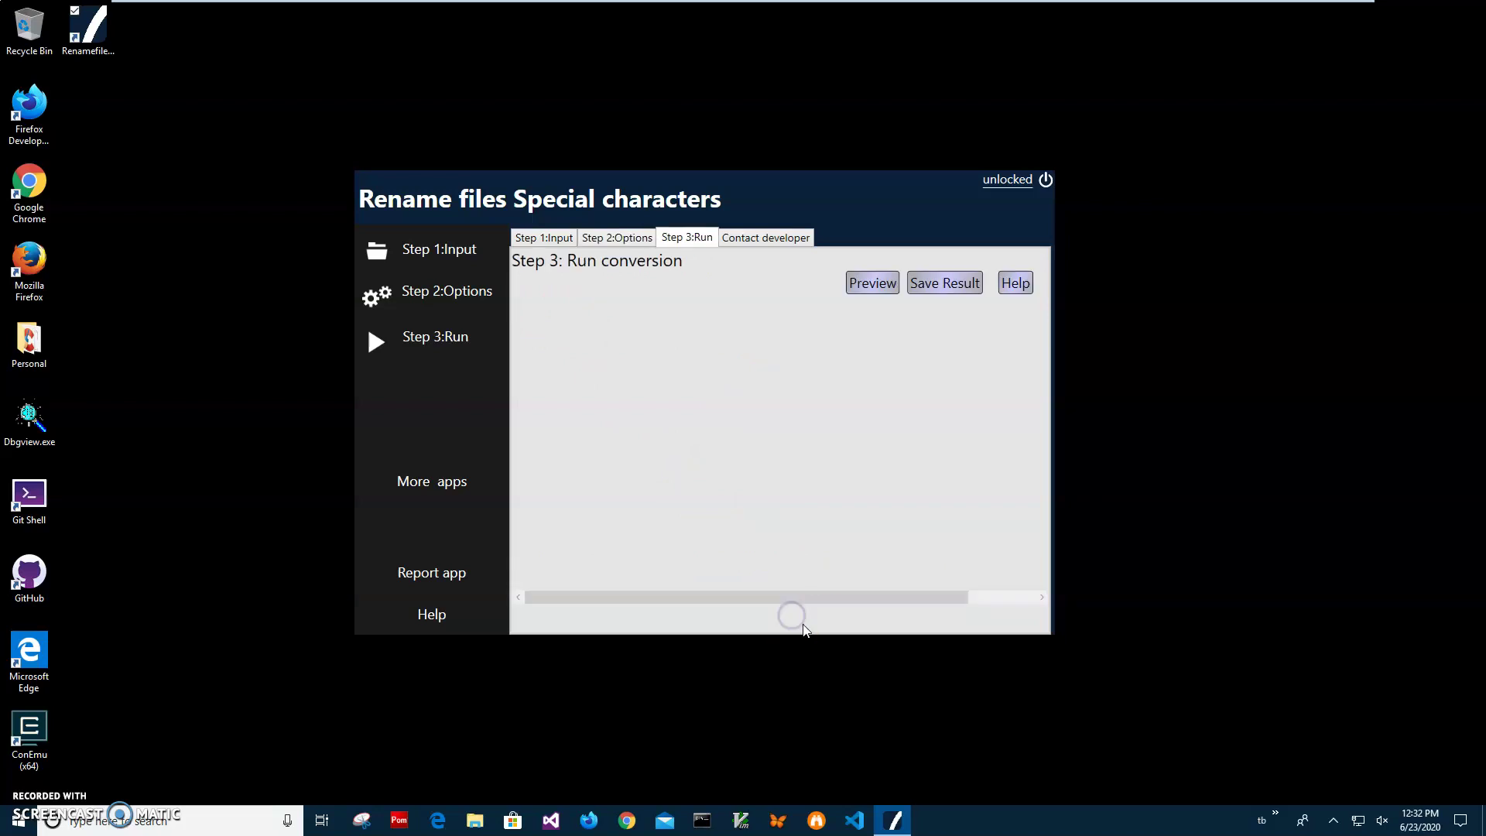
pyautogui.click(880, 291)
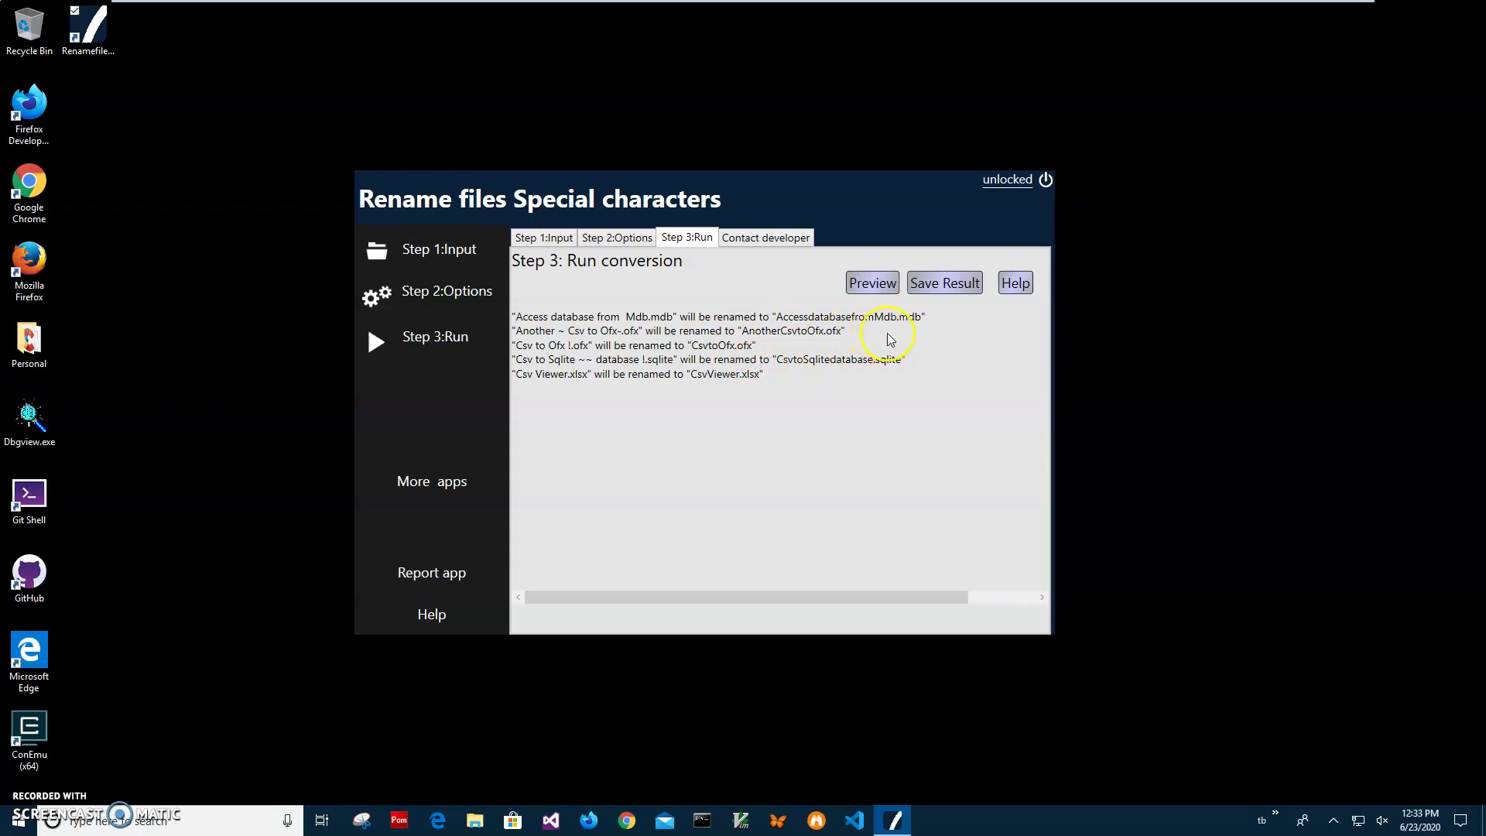
pyautogui.click(949, 283)
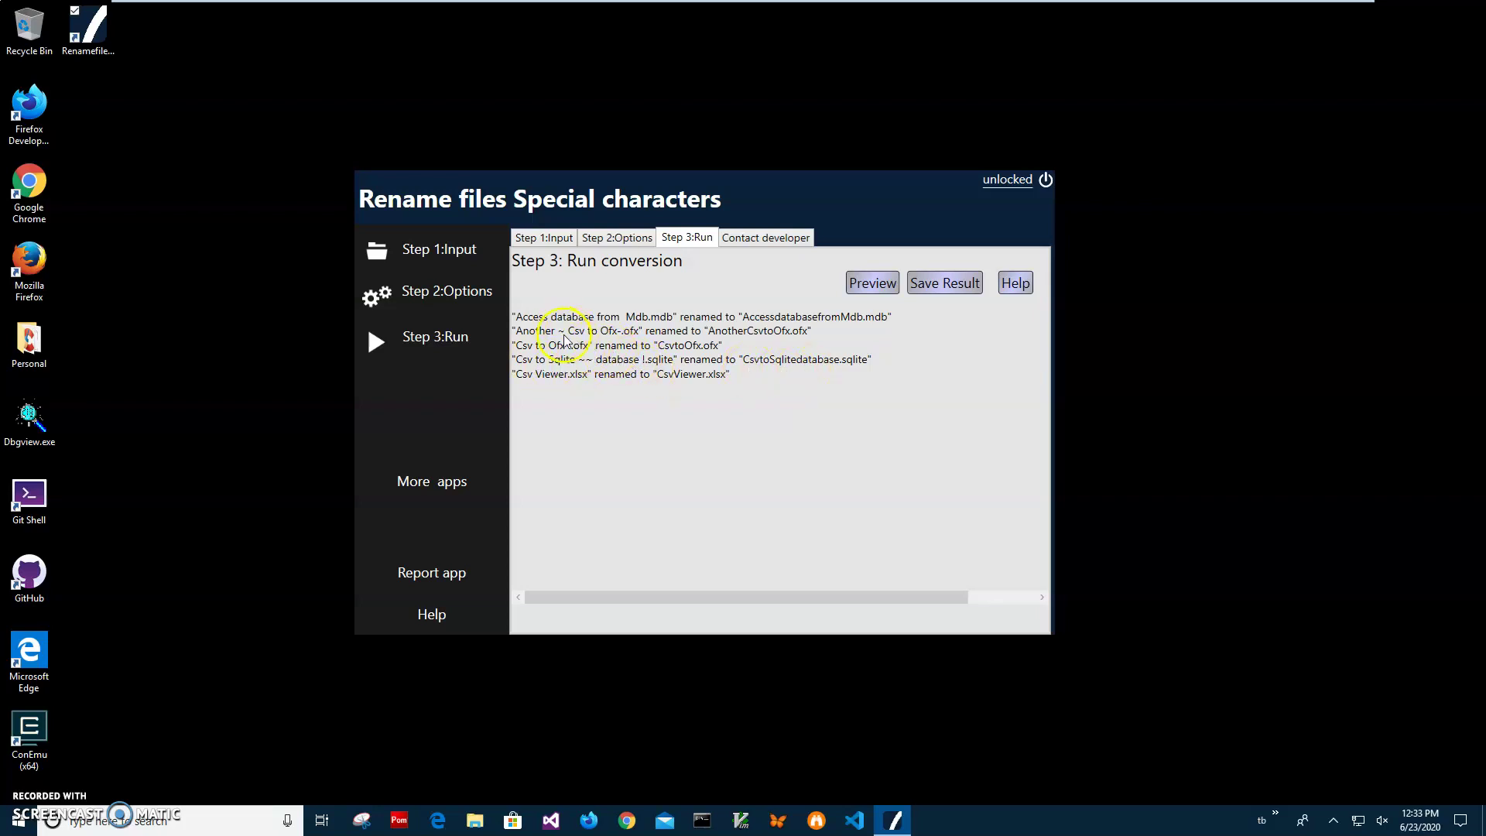
pyautogui.click(475, 819)
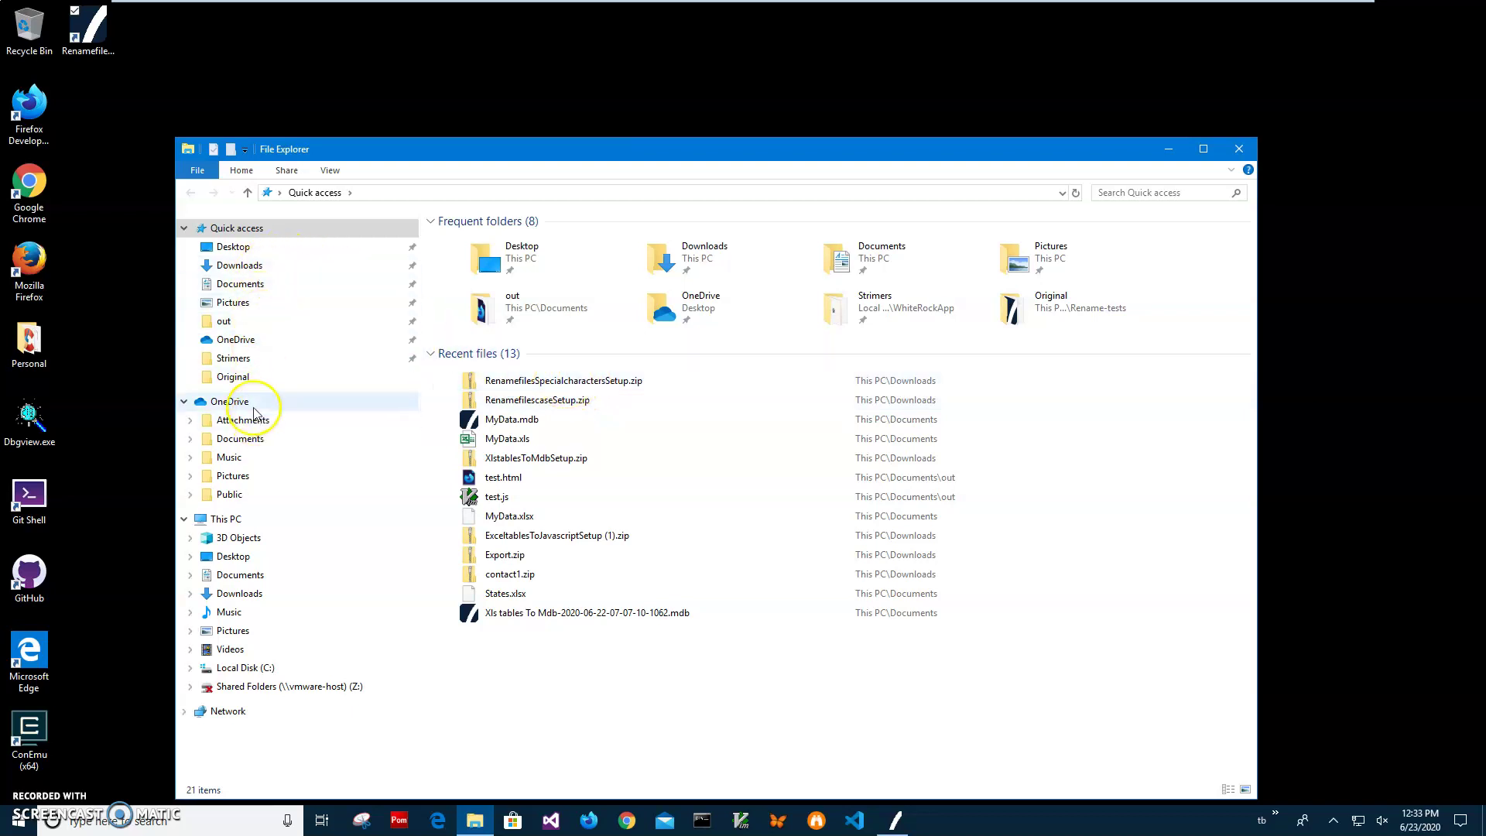
pyautogui.click(264, 440)
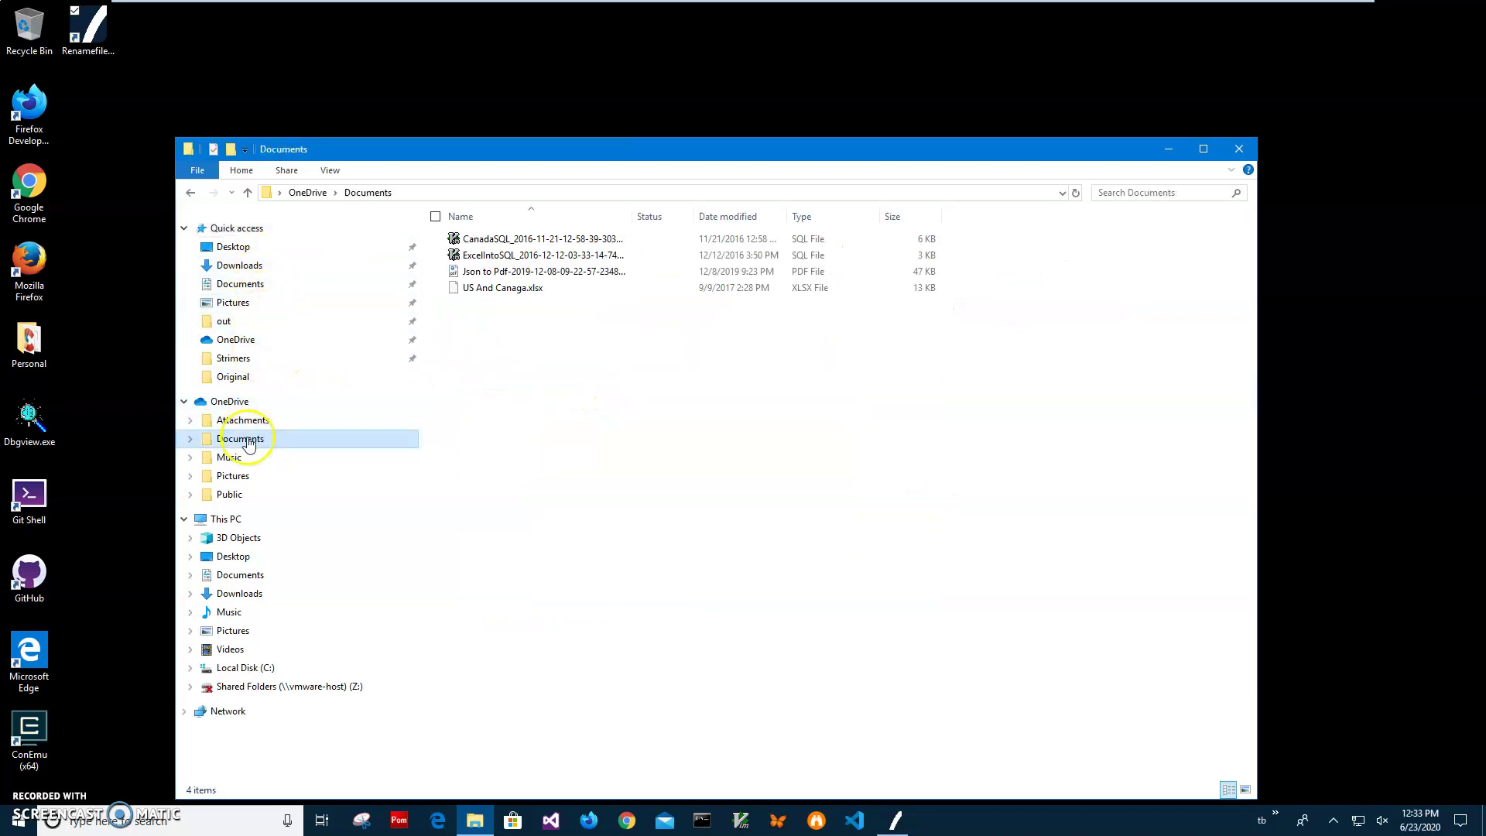
pyautogui.click(234, 284)
pyautogui.click(614, 432)
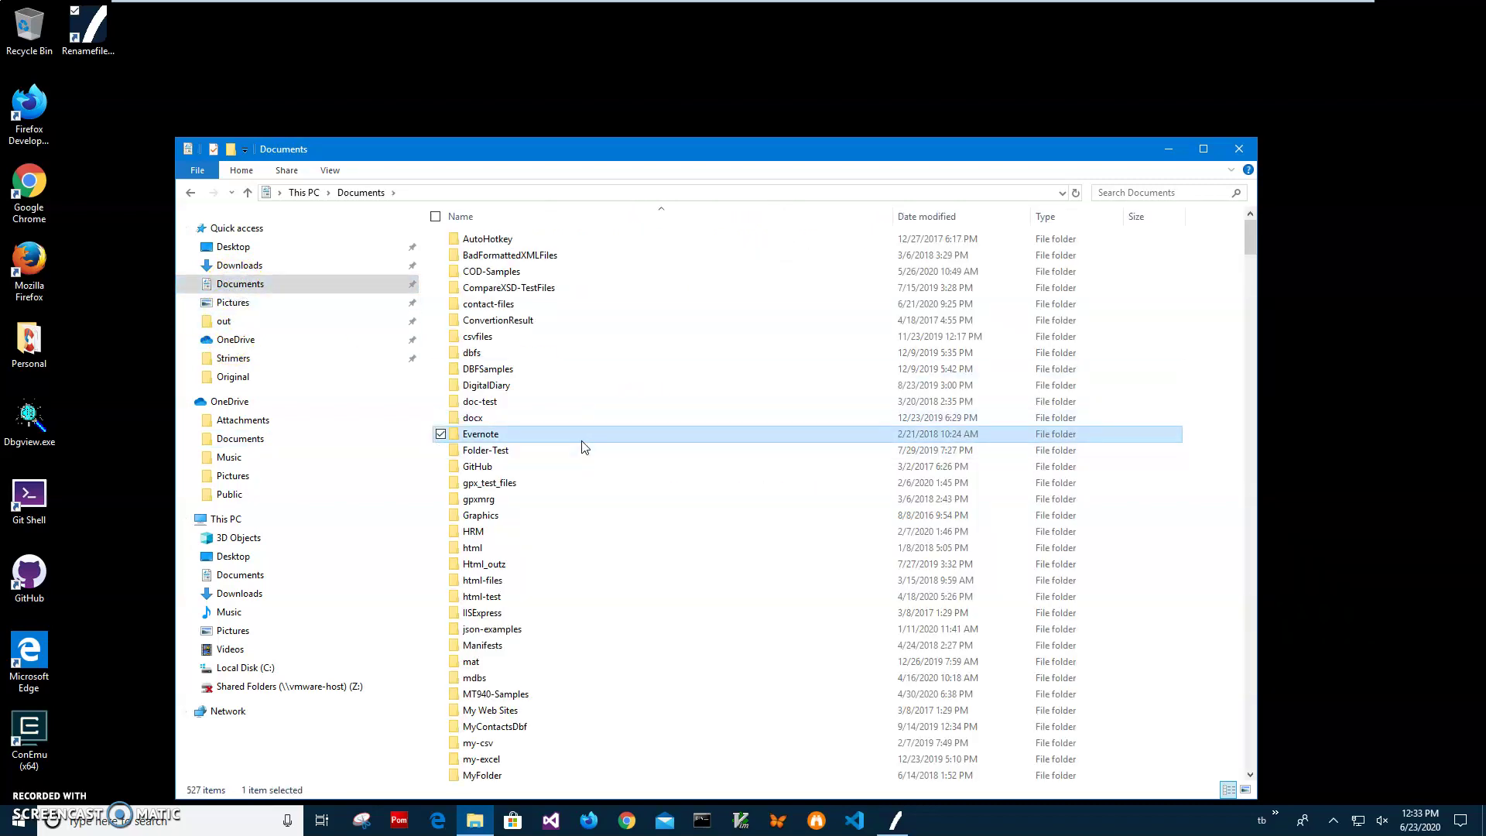
pyautogui.scroll(-4, 551, 447)
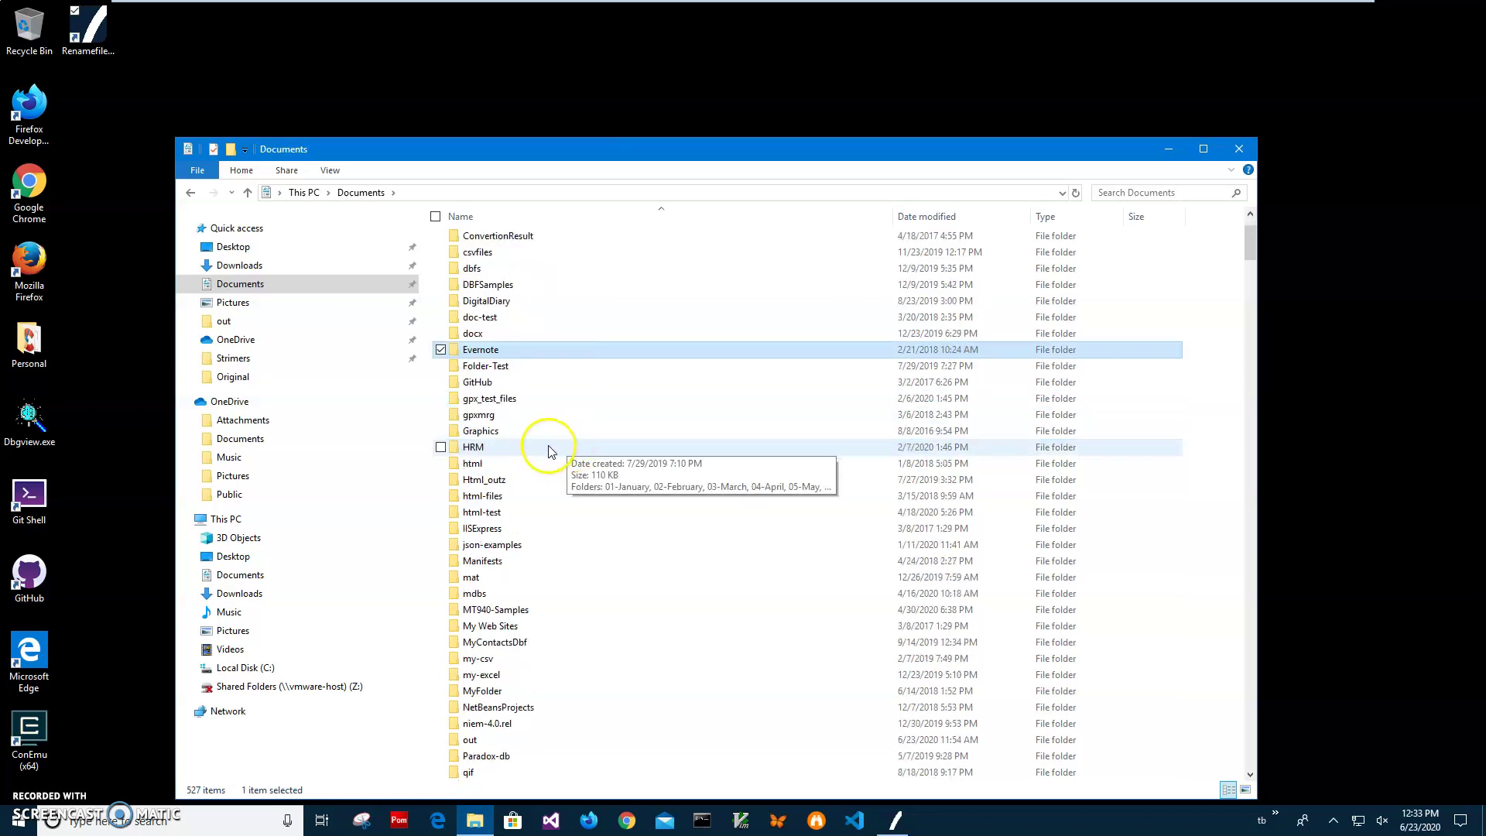
pyautogui.doubleClick(503, 706)
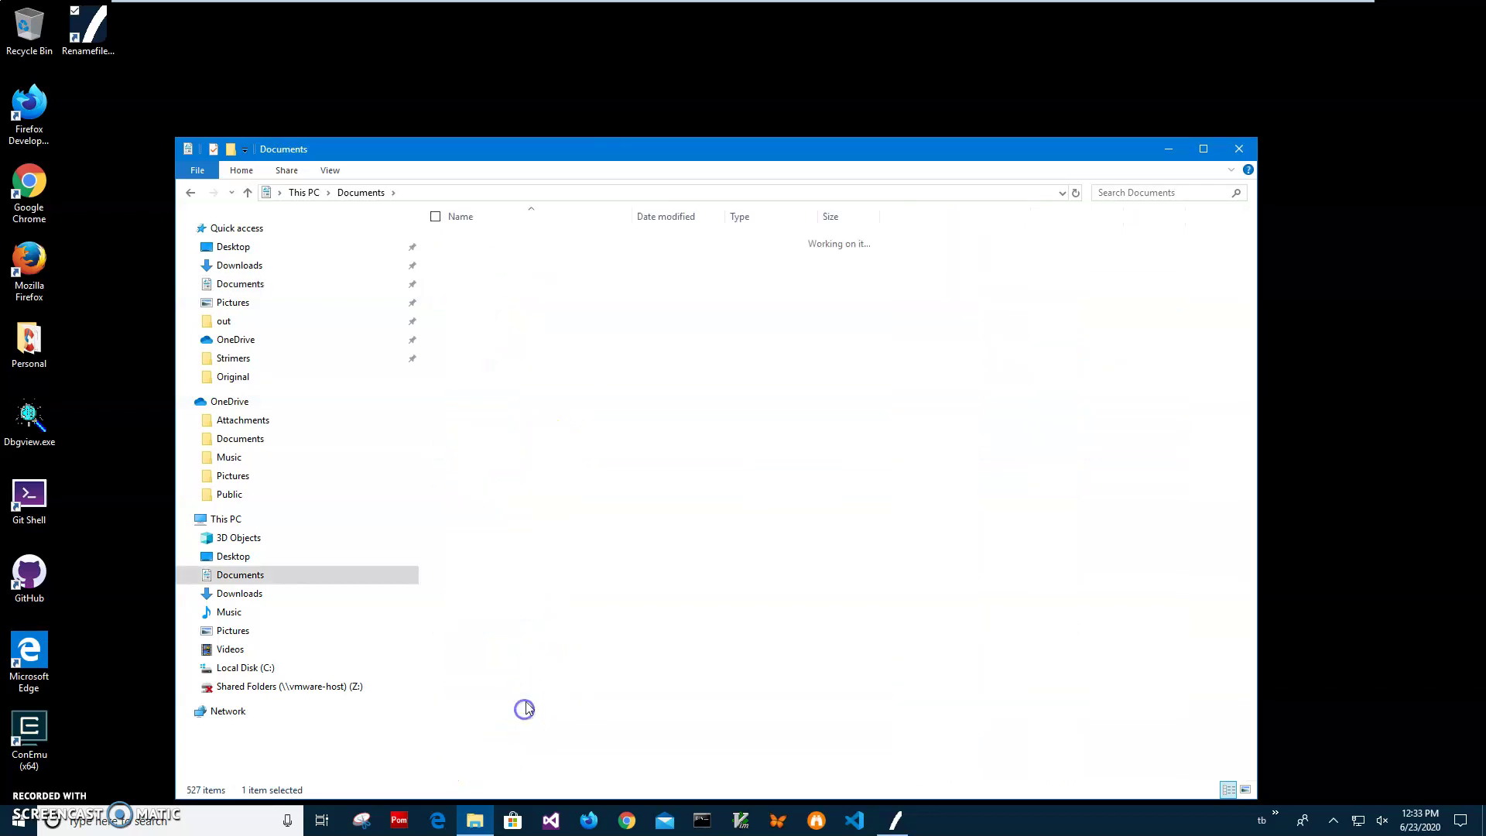
pyautogui.doubleClick(497, 243)
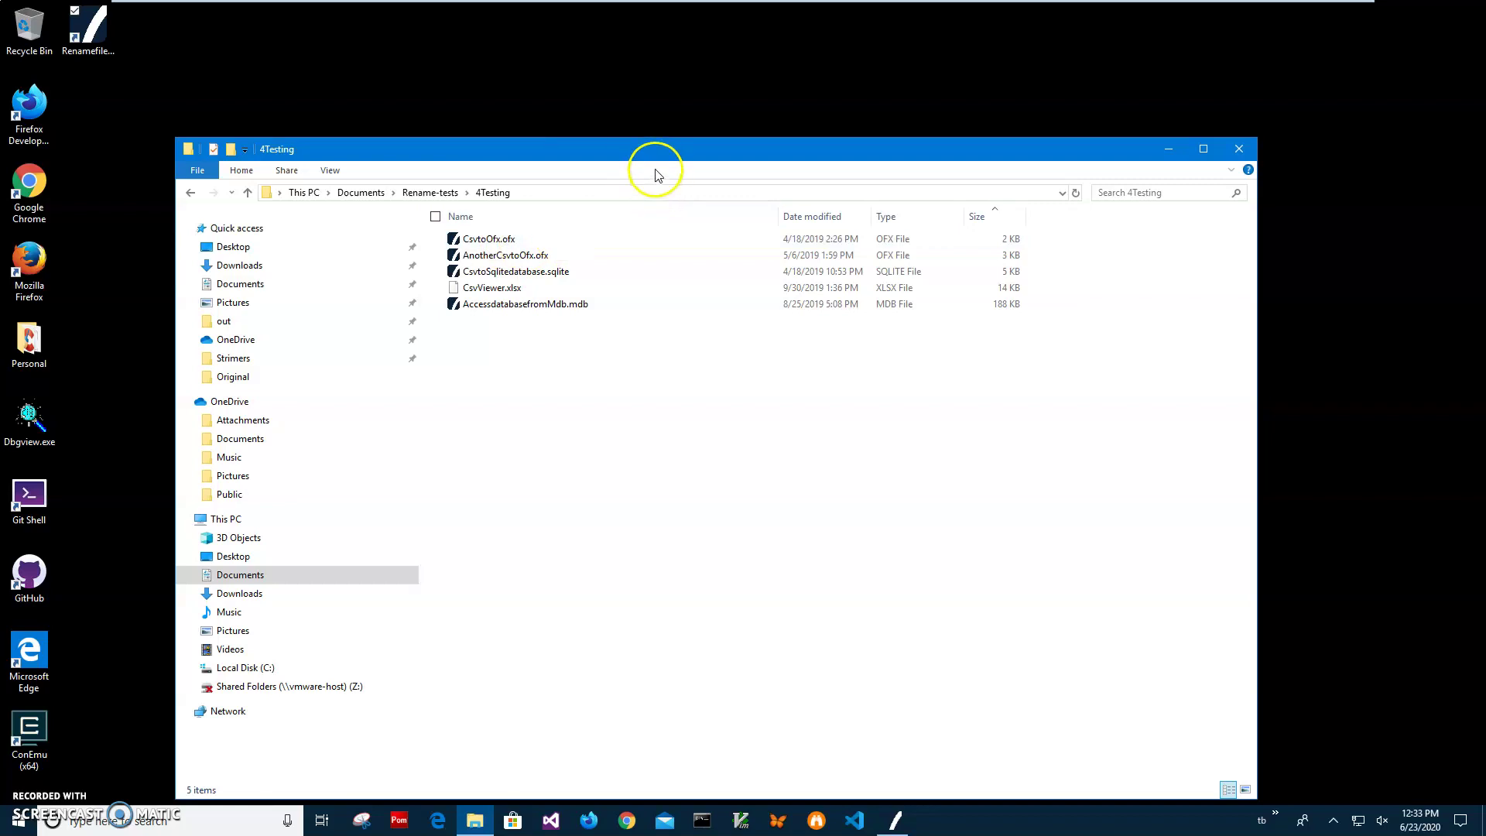
pyautogui.moveTo(728, 155); pyautogui.dragTo(927, 323)
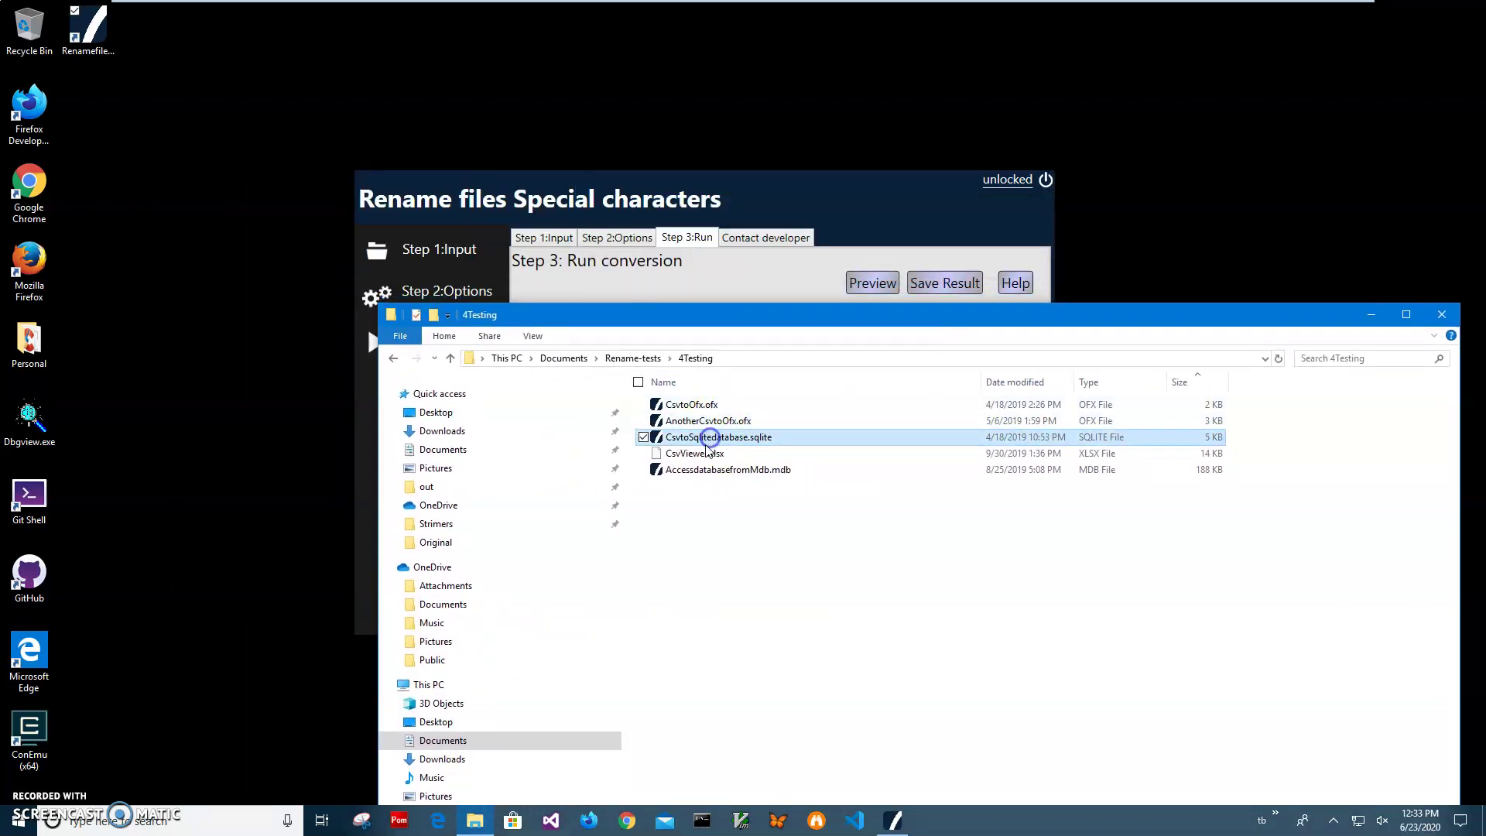
pyautogui.click(701, 451)
pyautogui.click(704, 470)
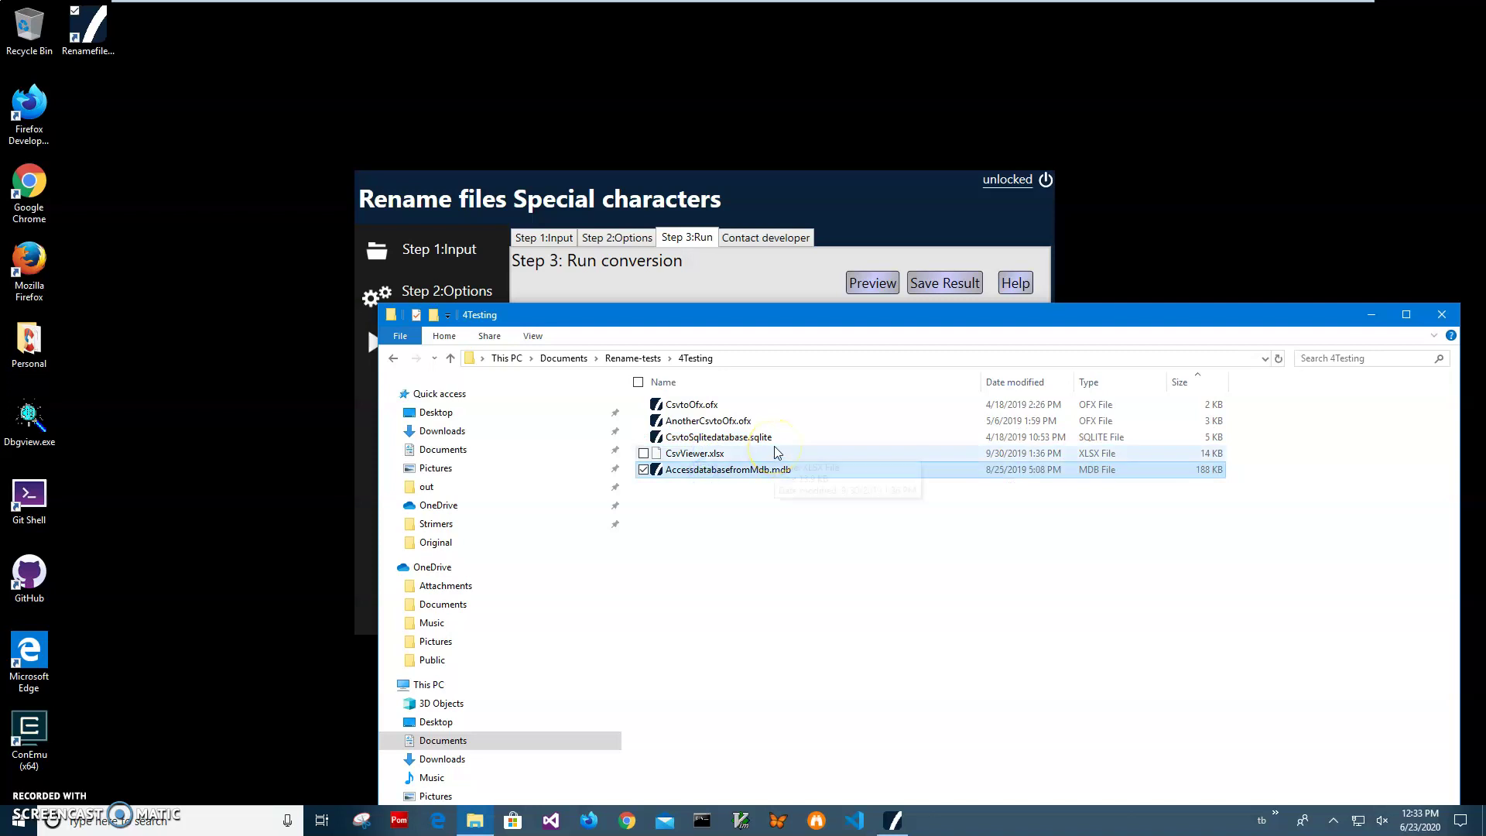
pyautogui.click(1440, 316)
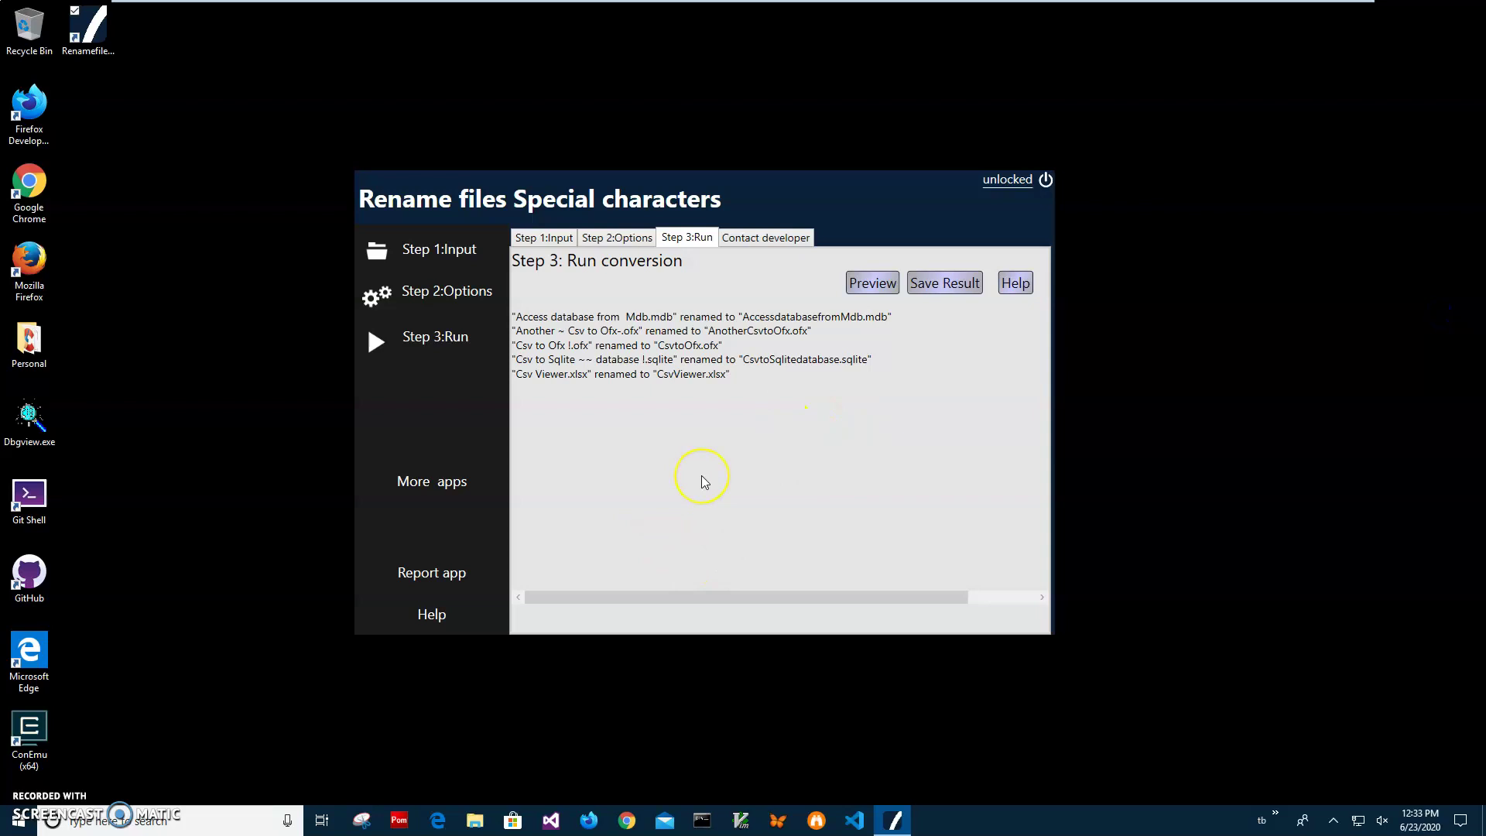